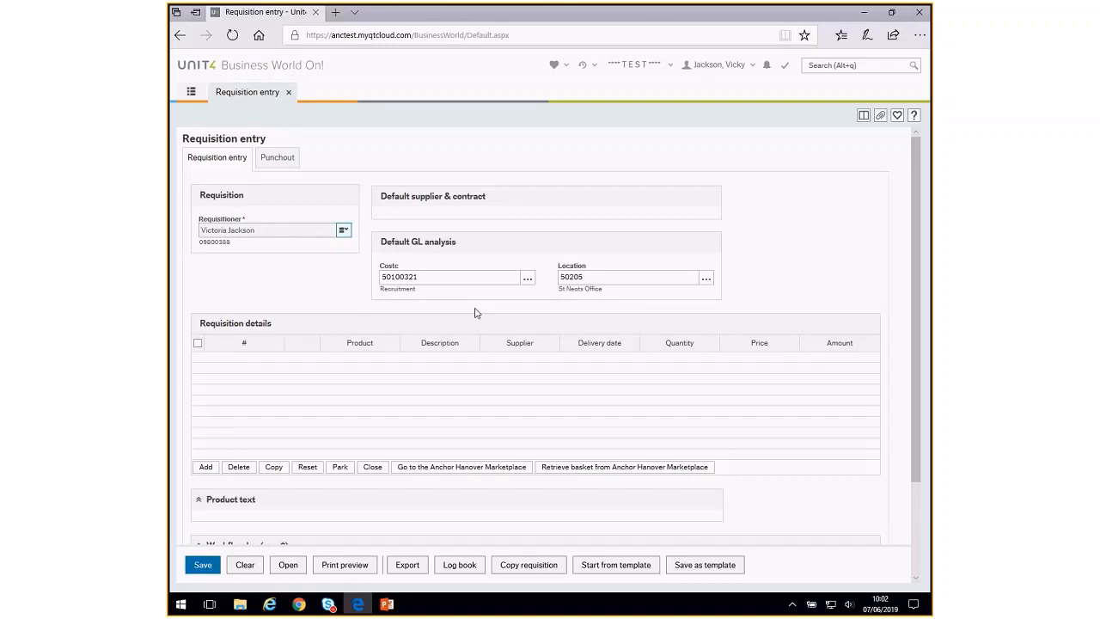
# Look up "Facilities" for the default cost centre and choose 50100449 Facilities Management.
pyautogui.click(528, 280)
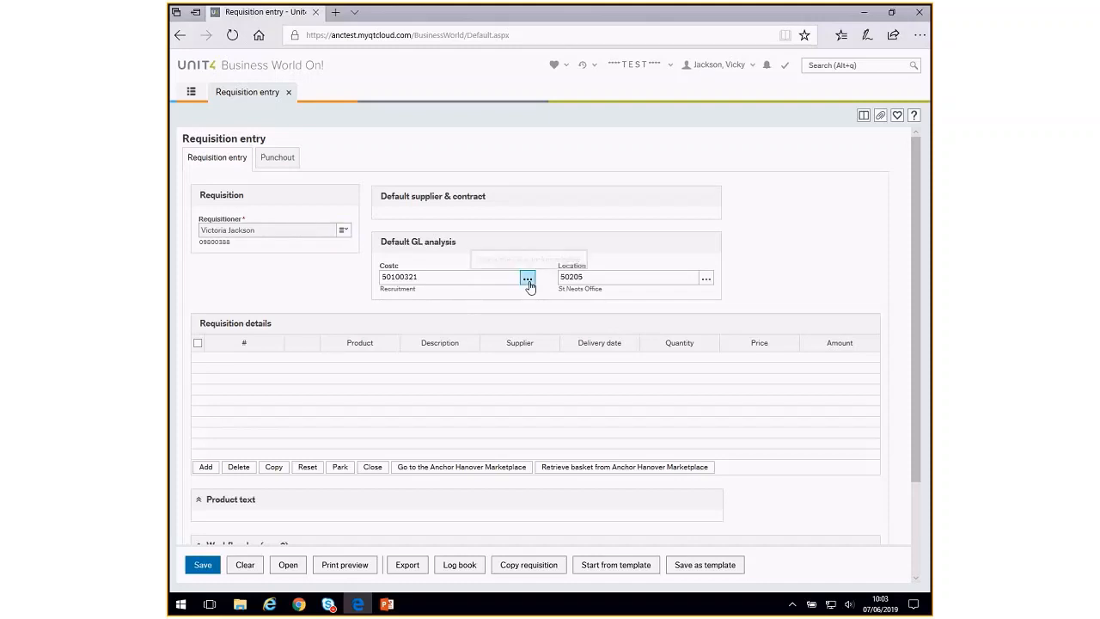
pyautogui.write('Facilities')
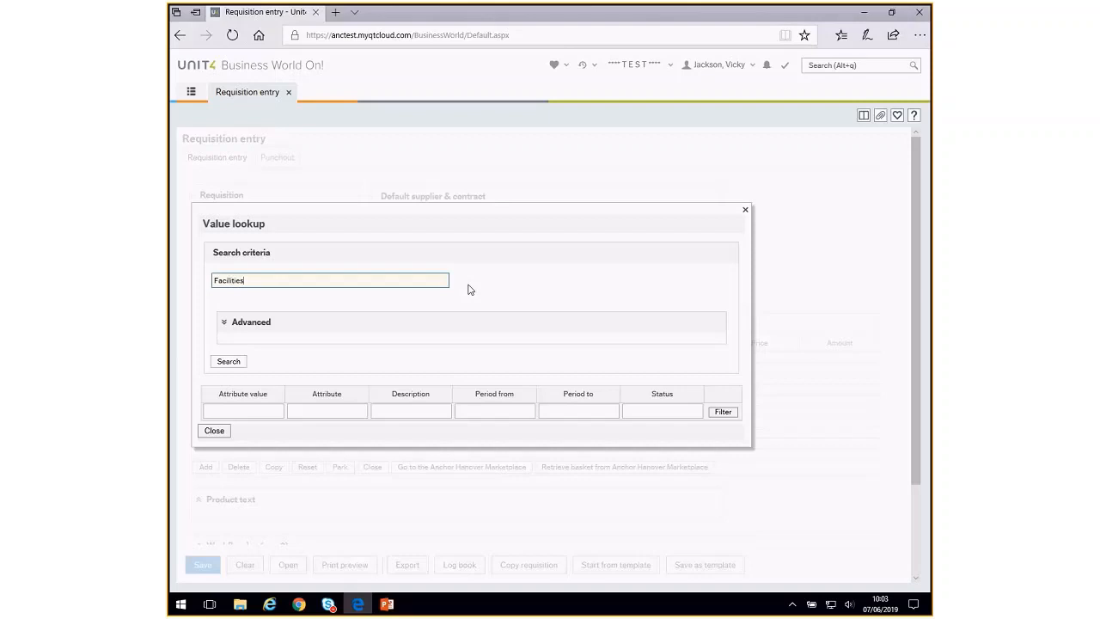
pyautogui.click(225, 361)
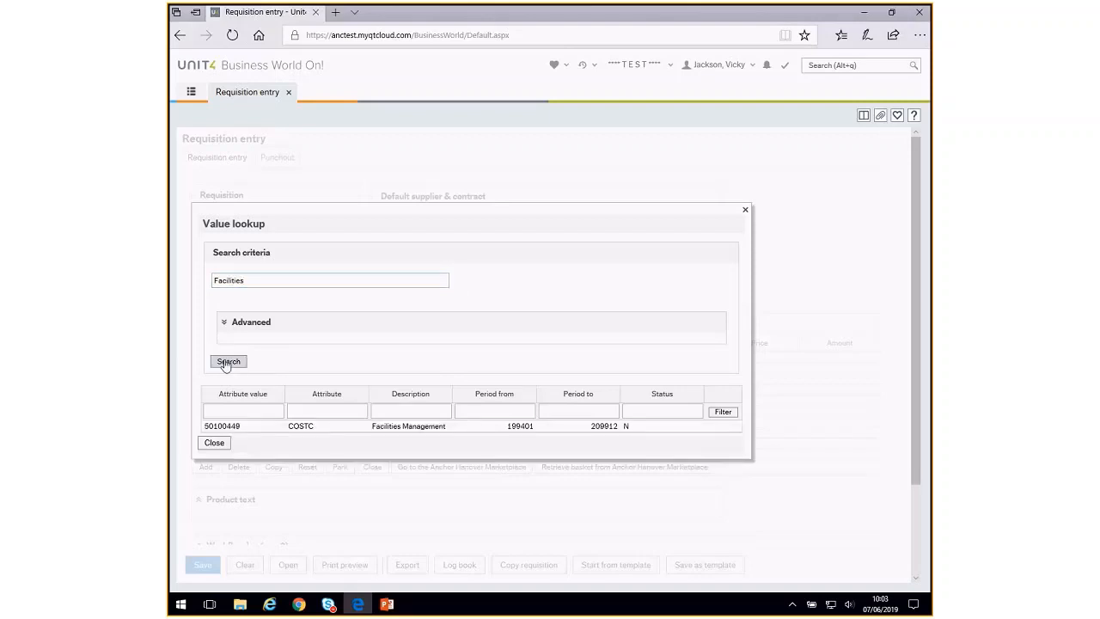
pyautogui.click(245, 427)
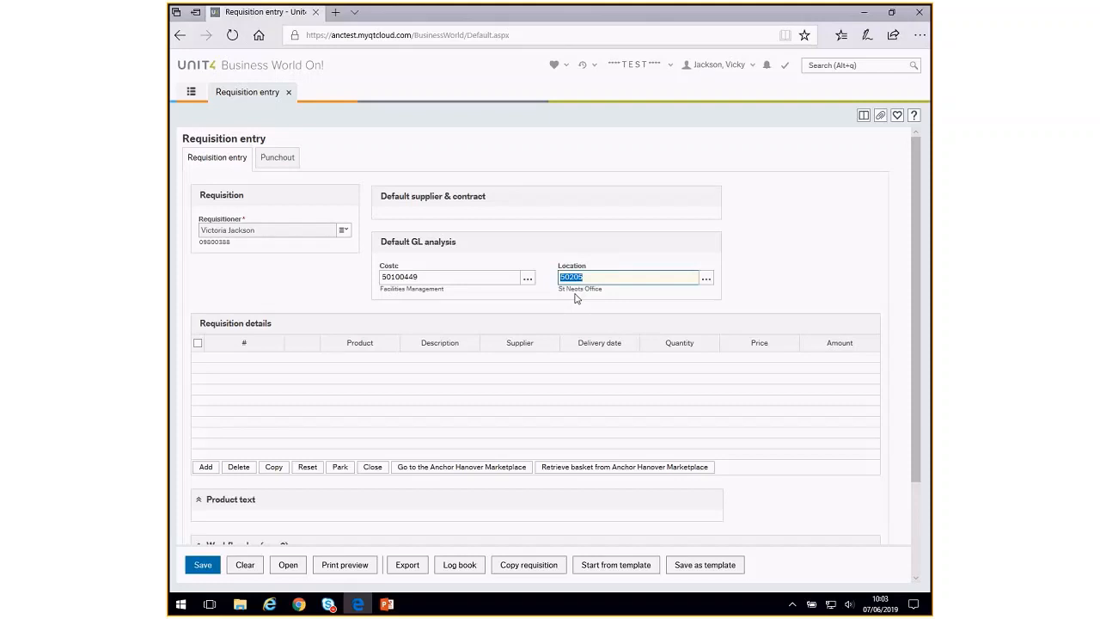
# Look up "chippenham" for the default location and choose 50203, Chippenham Office (New).
pyautogui.click(705, 278)
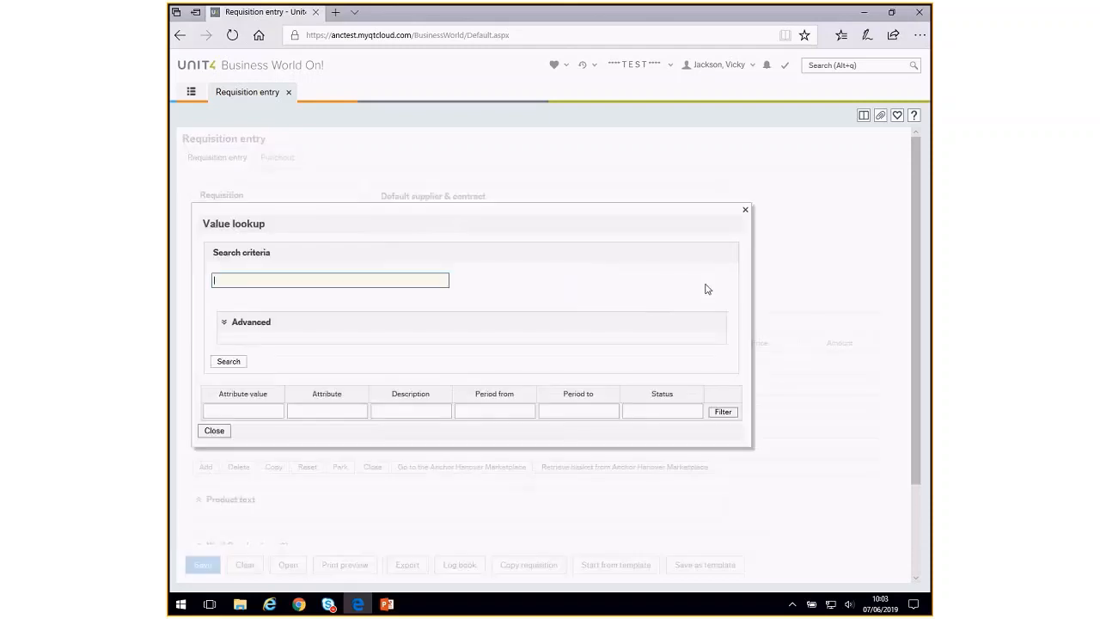
pyautogui.write('chippenham')
pyautogui.click(230, 361)
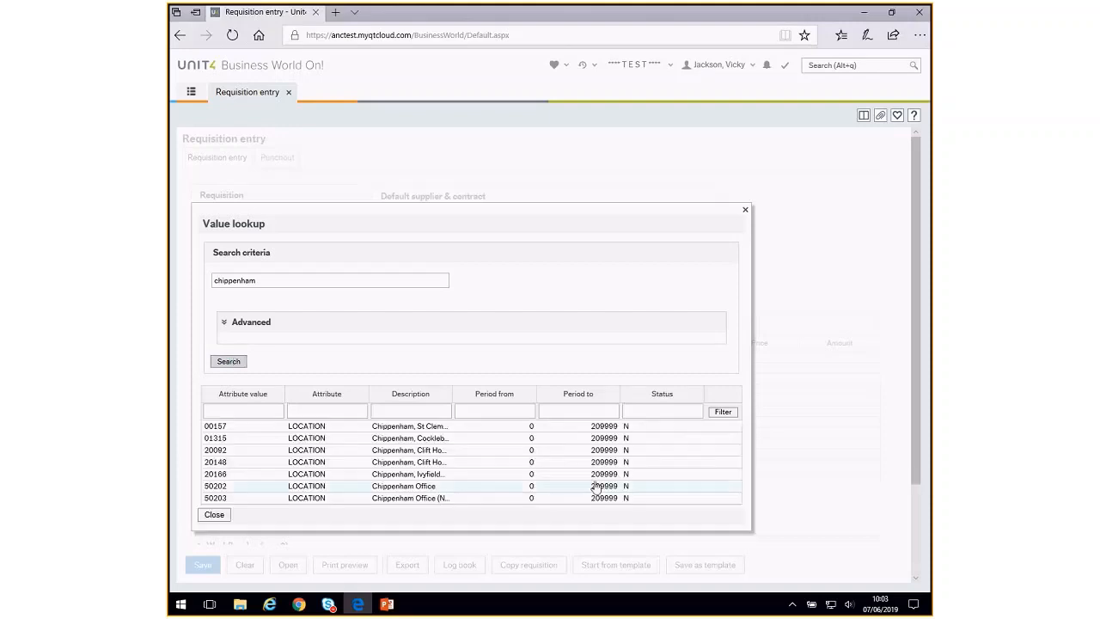
pyautogui.click(212, 498)
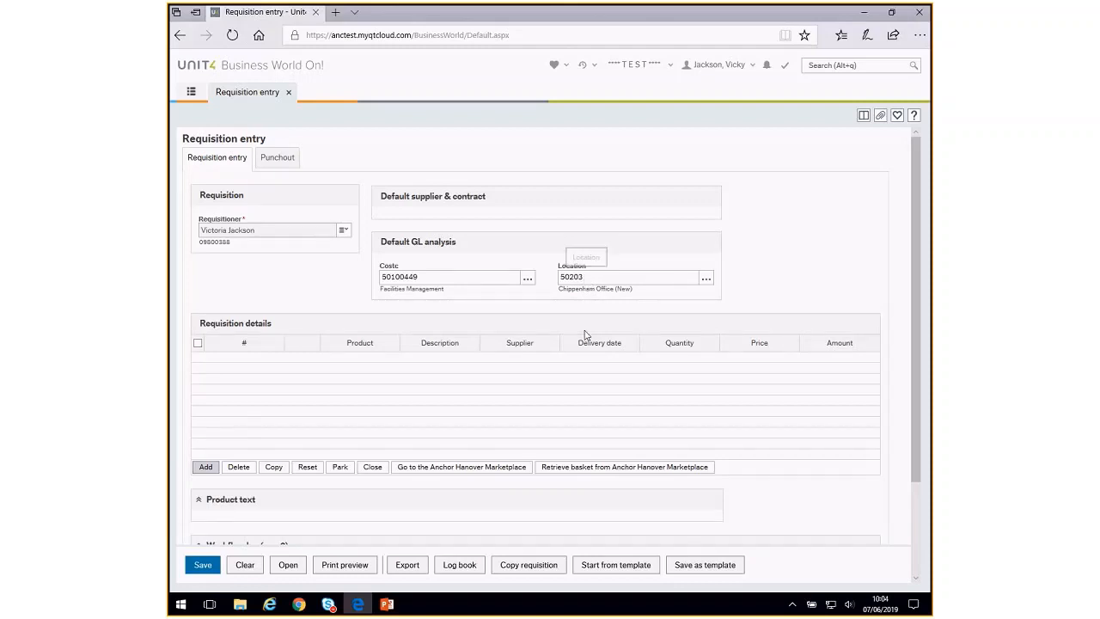
# Add a requisition line for product 311587, Shredding & Confidential Waste, by searching for "shredding".
pyautogui.click(210, 467)
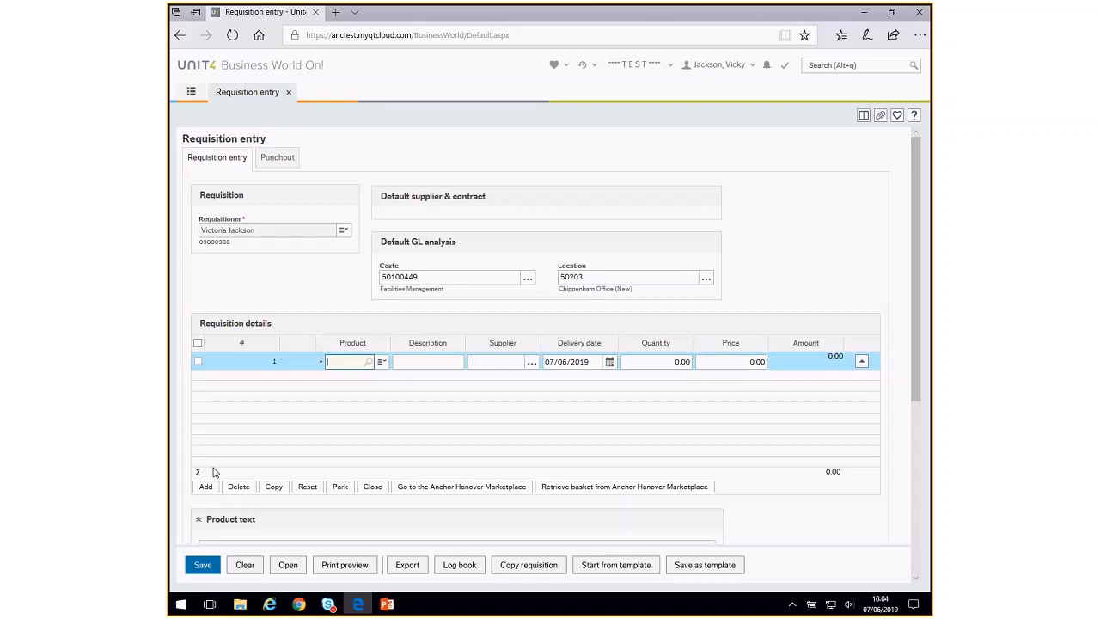
pyautogui.write('shredding')
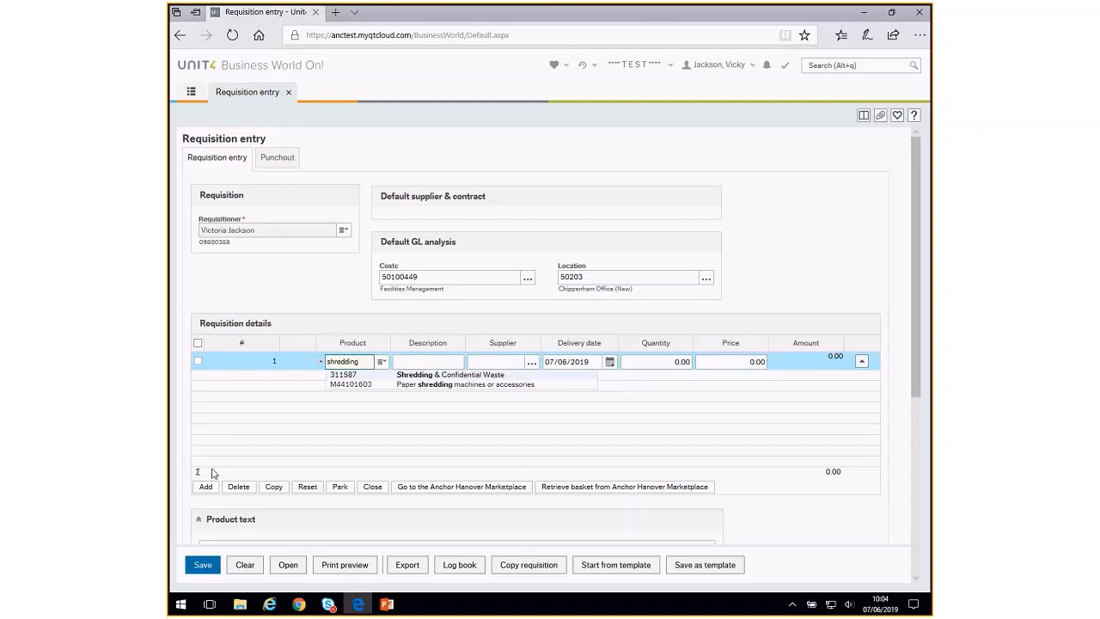
pyautogui.click(343, 376)
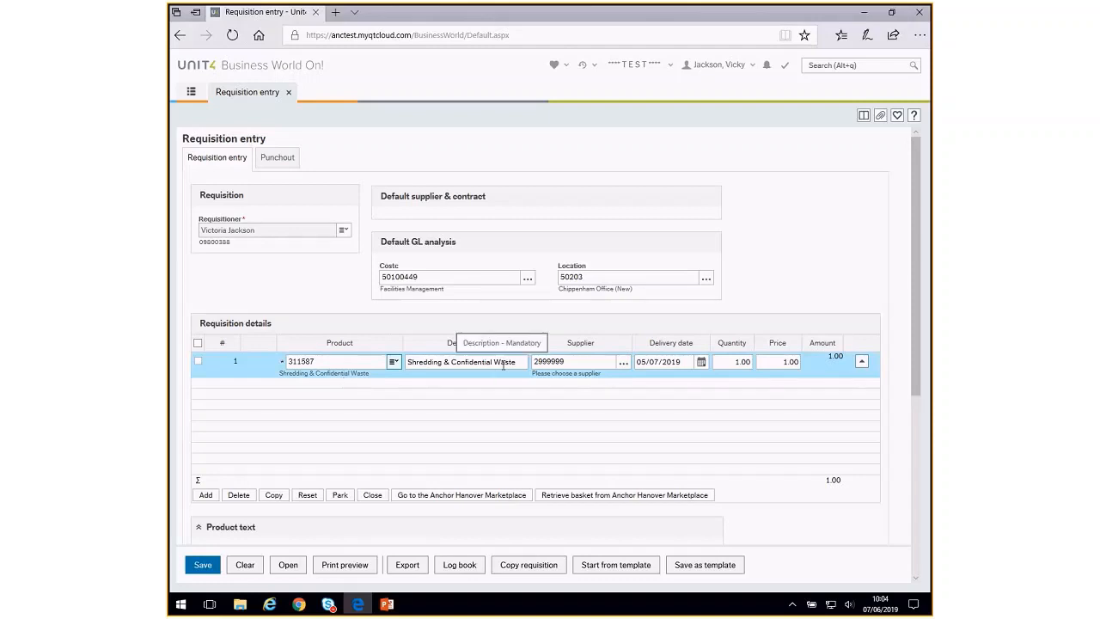
# Replace the shredding line's placeholder supplier with Restore Datashred (HHA), searching for "restore".
pyautogui.click(577, 366)
pyautogui.press('BackSpace')
pyautogui.press('BackSpace')
pyautogui.press('BackSpace')
pyautogui.press('BackSpace')
pyautogui.press('BackSpace')
pyautogui.press('BackSpace')
pyautogui.press('BackSpace')
pyautogui.write('restor')
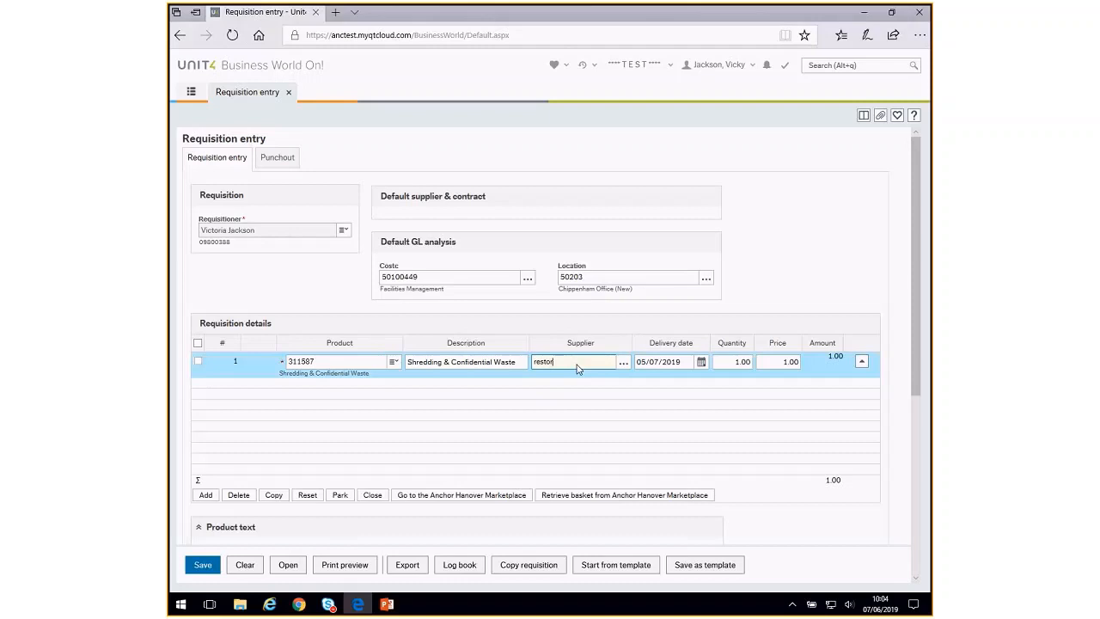
pyautogui.write('e')
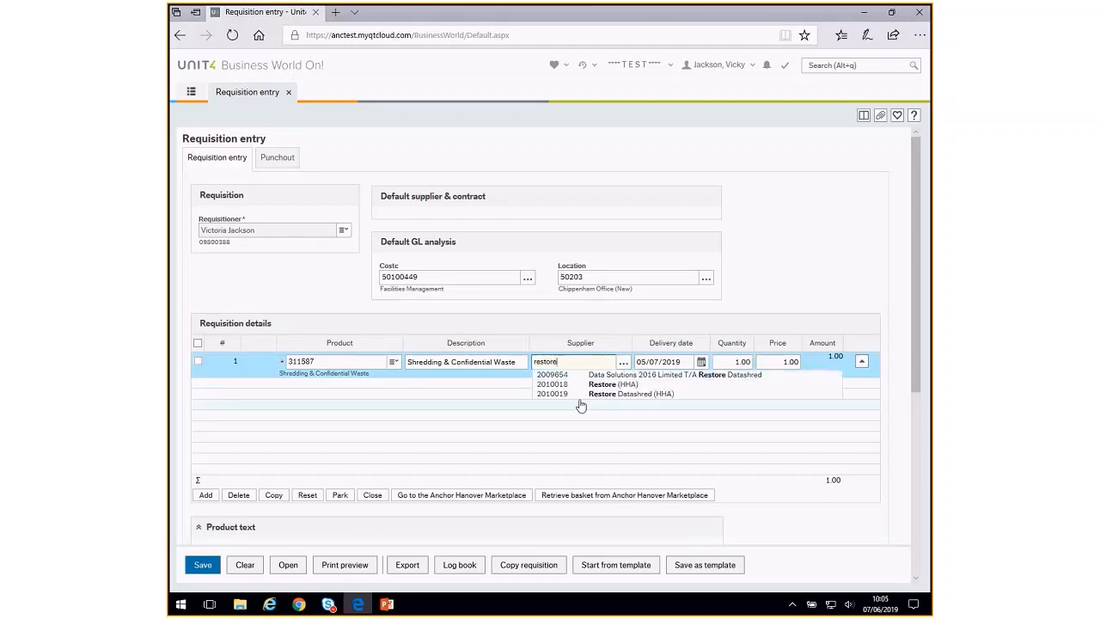
pyautogui.click(583, 394)
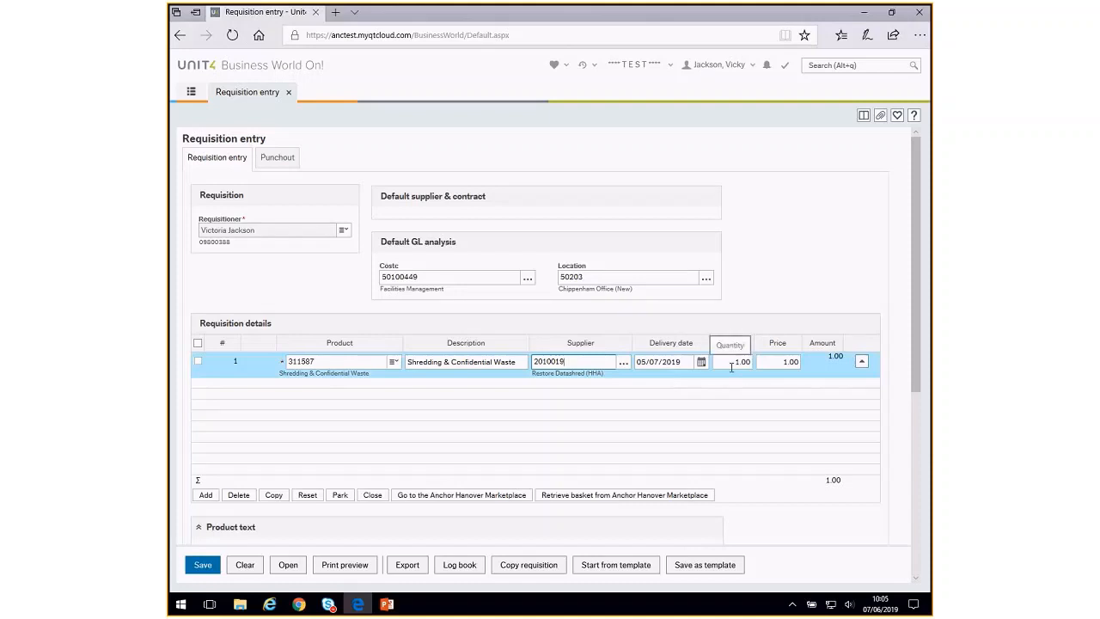
# Set the price of the shredding line to 61.00.
pyautogui.click(770, 362)
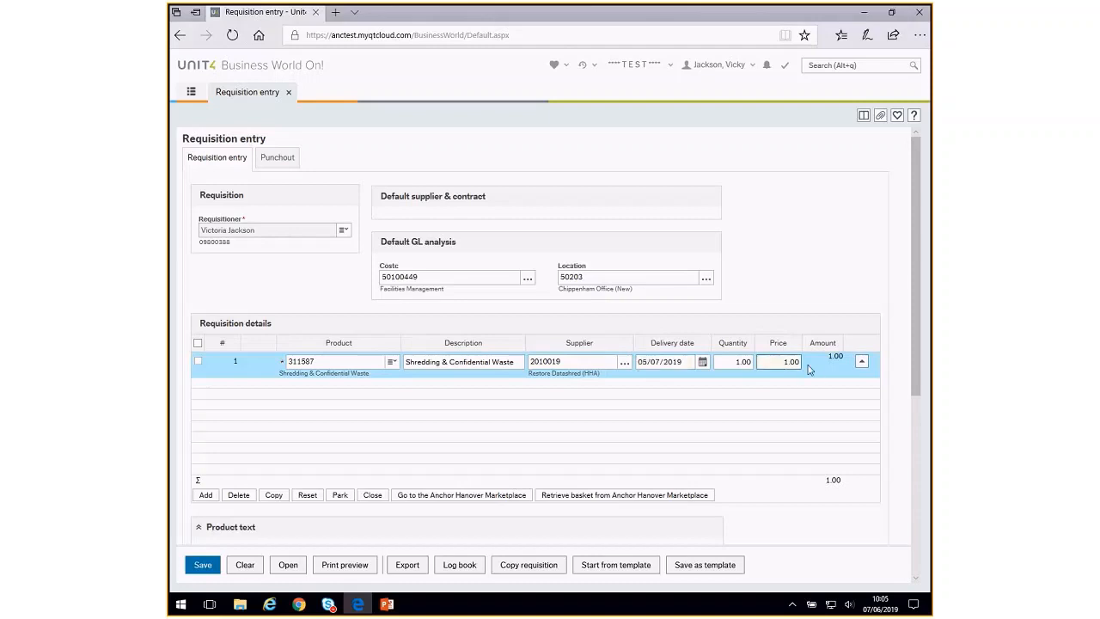
pyautogui.write('6')
pyautogui.click(816, 387)
# Add a blank second line to the requisition details and delete it.
pyautogui.click(205, 496)
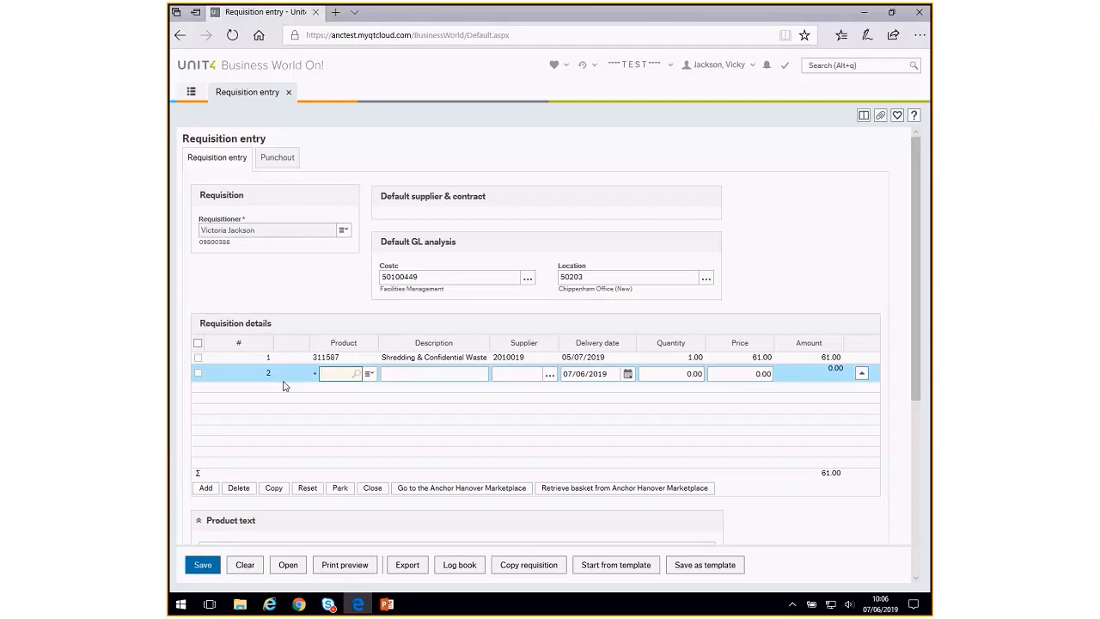
pyautogui.click(198, 372)
pyautogui.click(239, 488)
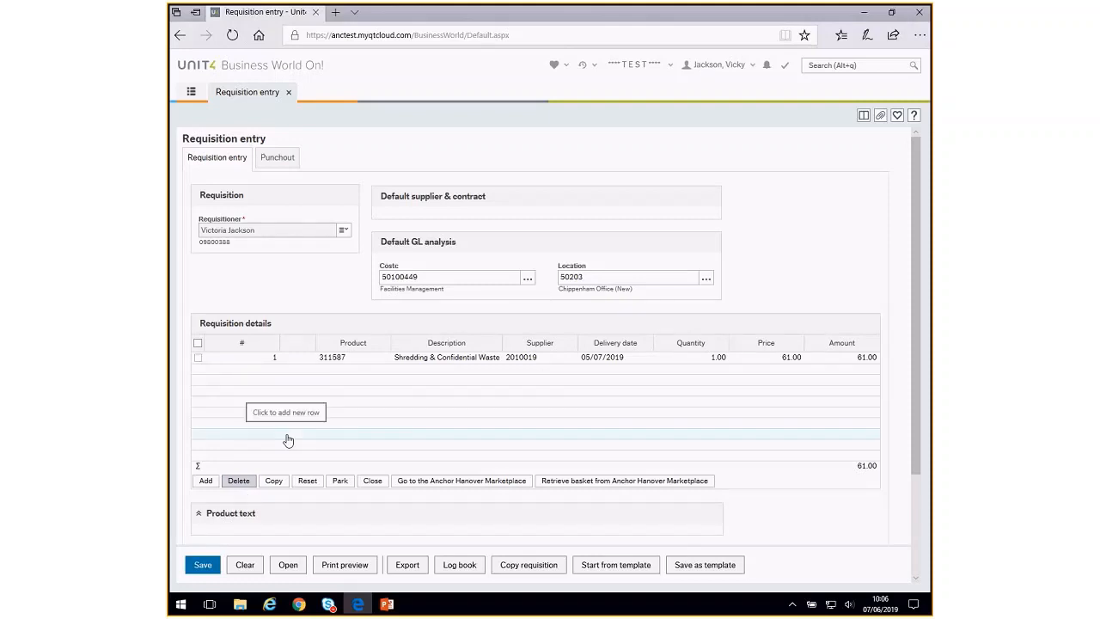
# Reopen the shredding line and enter a product text asking the supplier to contact the named person on reception.
pyautogui.click(247, 368)
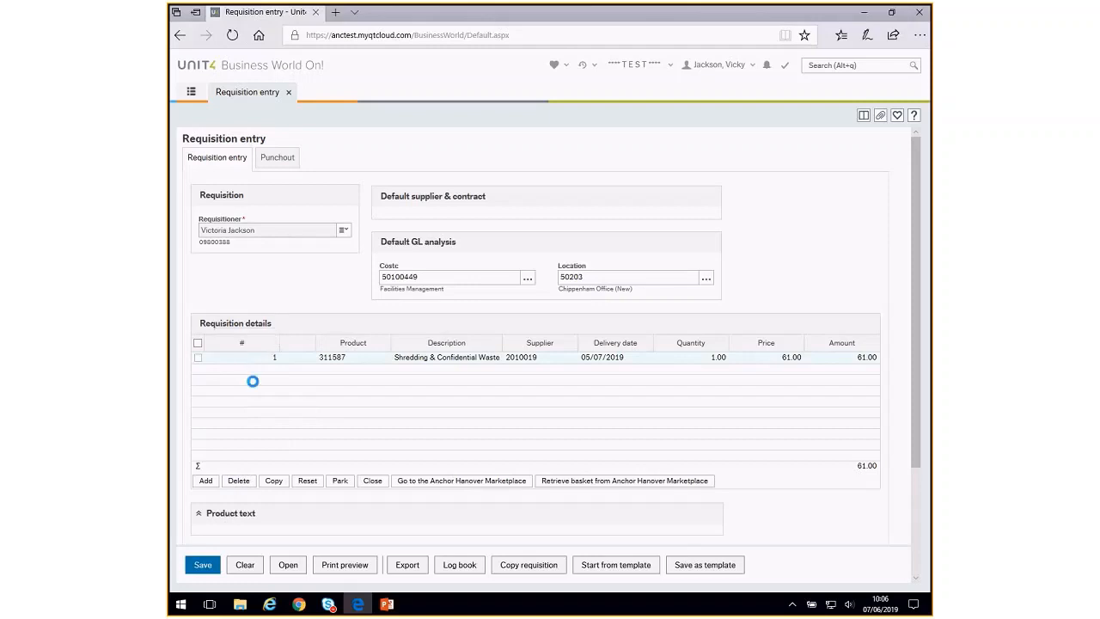
pyautogui.scroll(-1, 250, 386)
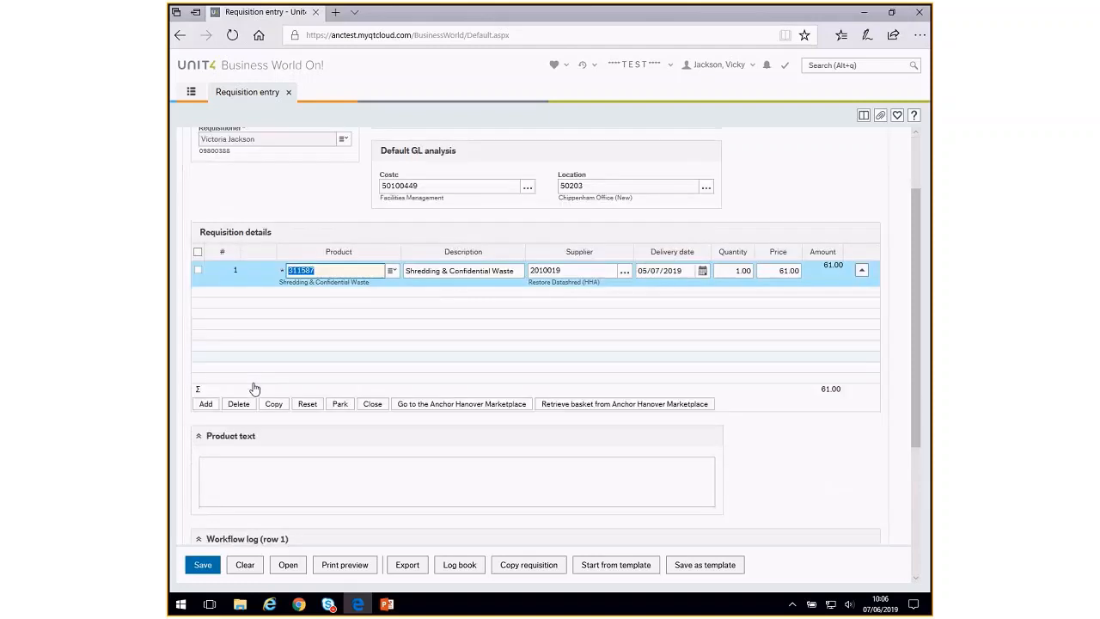
pyautogui.click(224, 478)
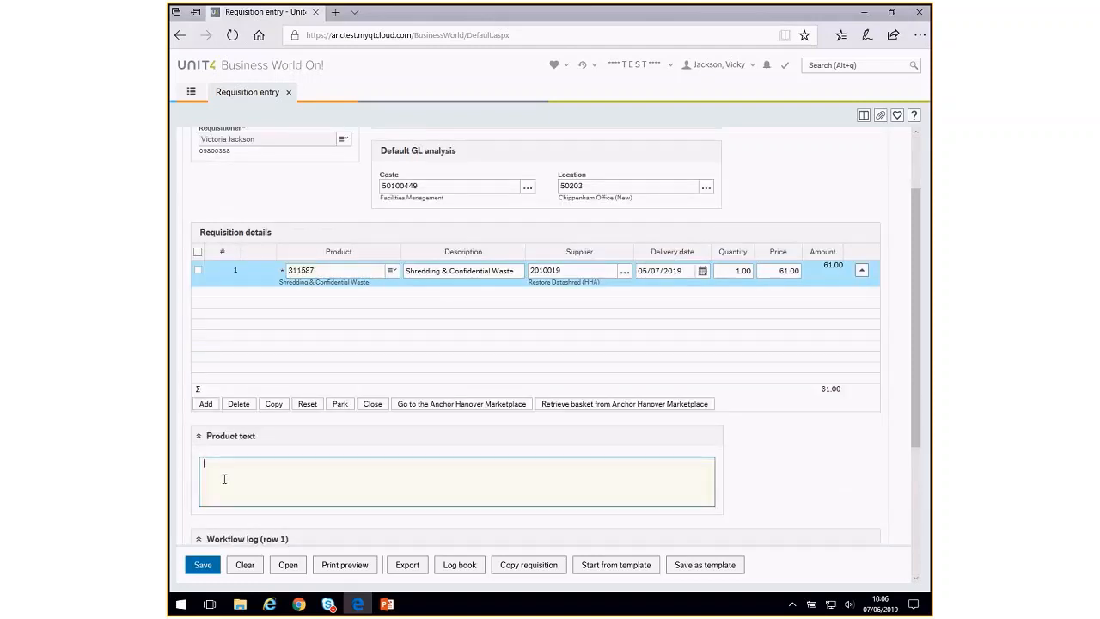
pyautogui.write('Contact Maria on reception')
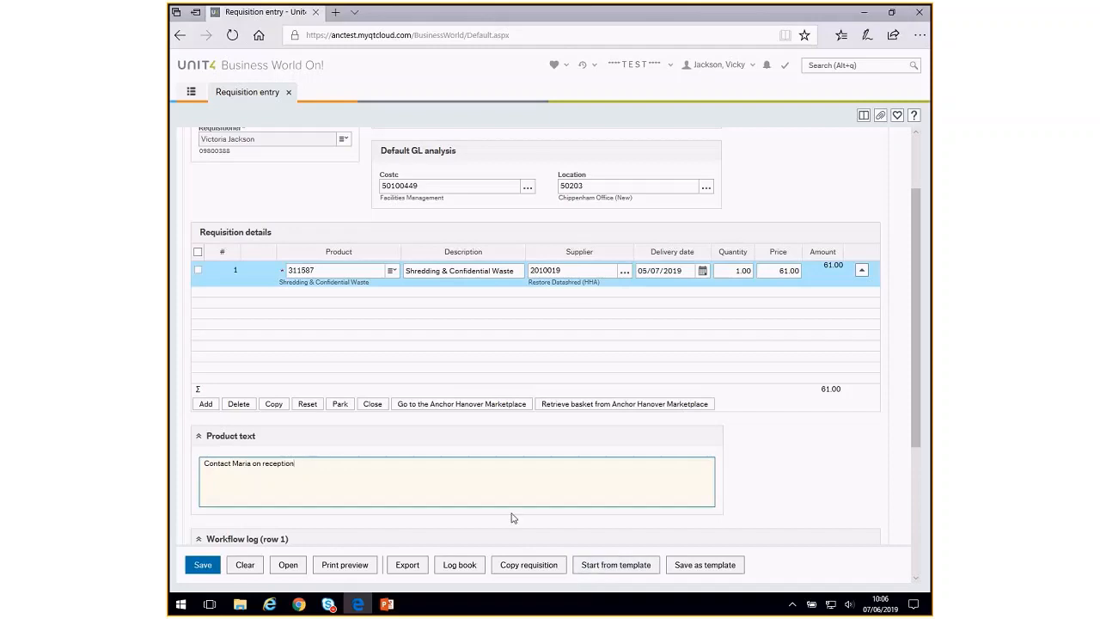
# Save the completed shredding requisition and dismiss the confirmation.
pyautogui.scroll(-1, 410, 520)
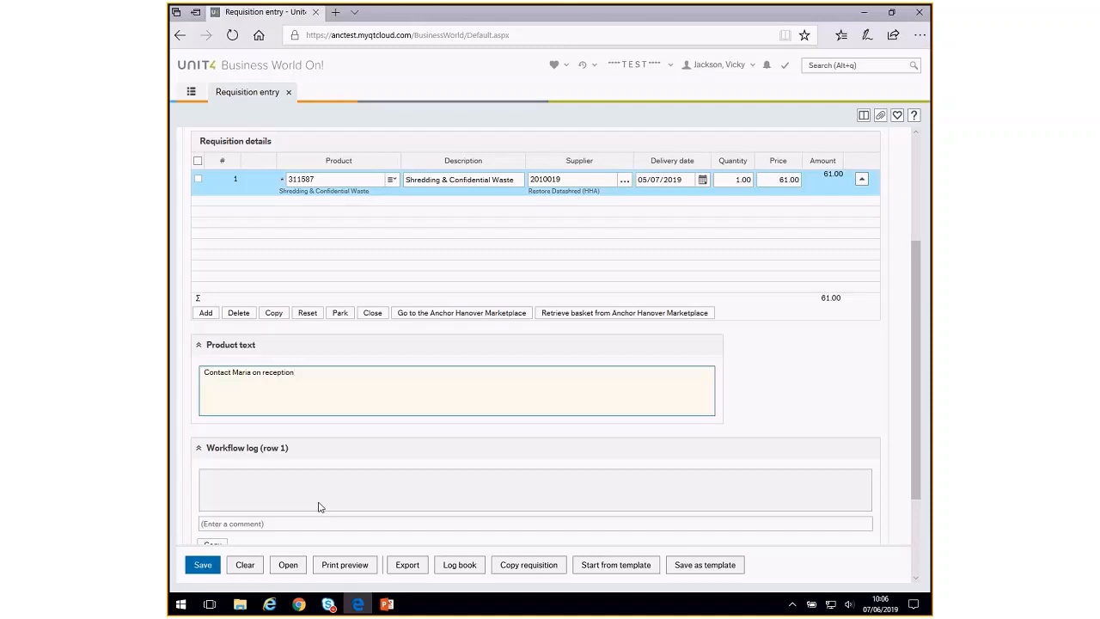
pyautogui.scroll(-1, 318, 507)
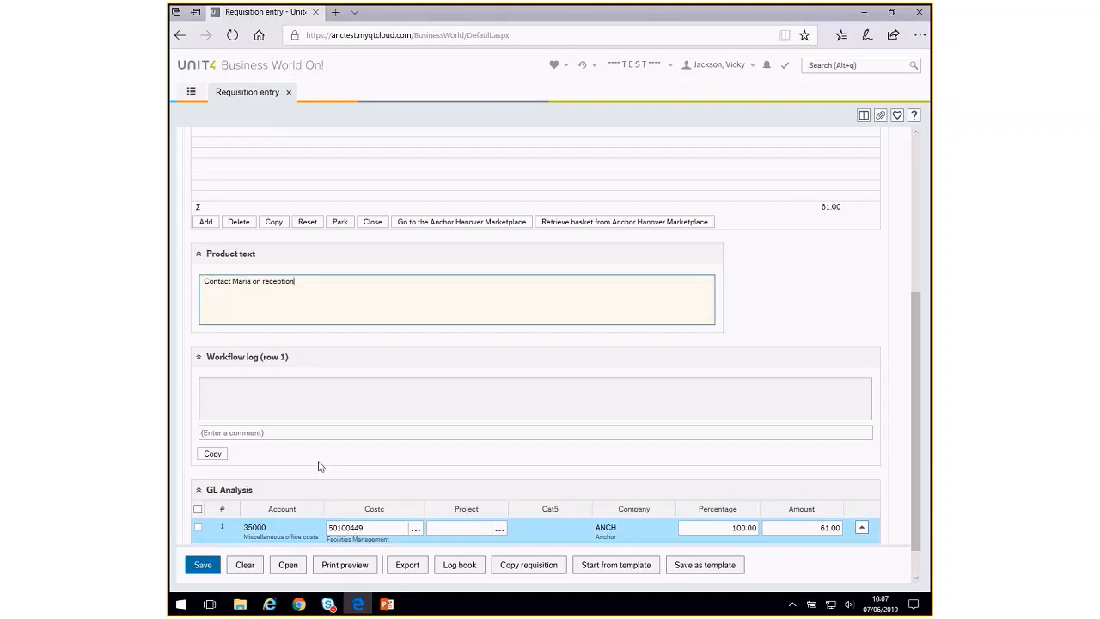
pyautogui.click(197, 564)
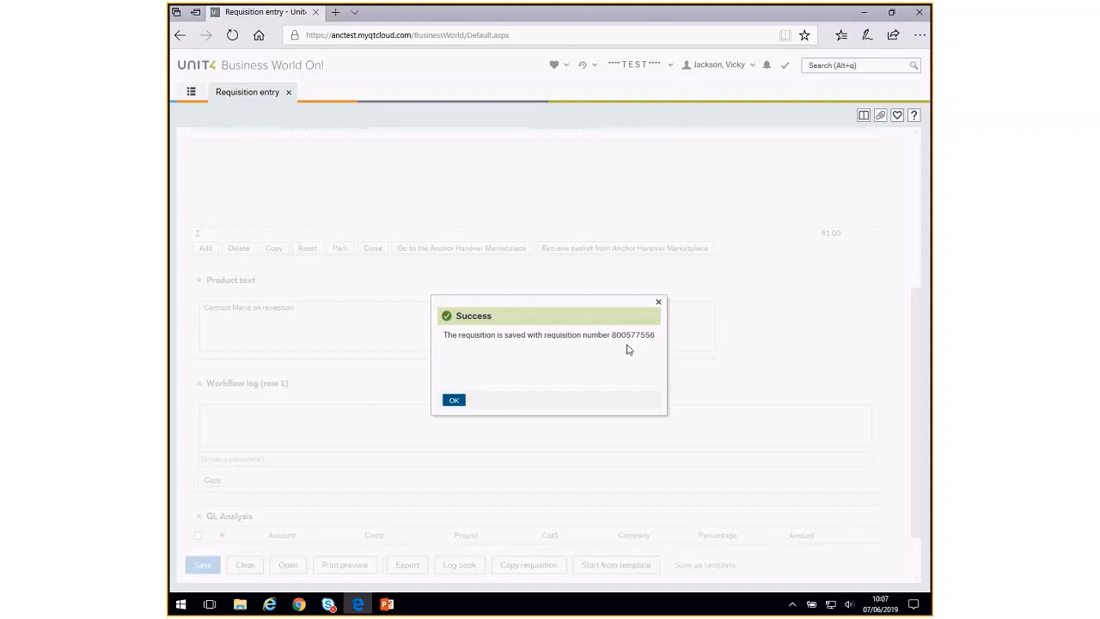
pyautogui.click(453, 399)
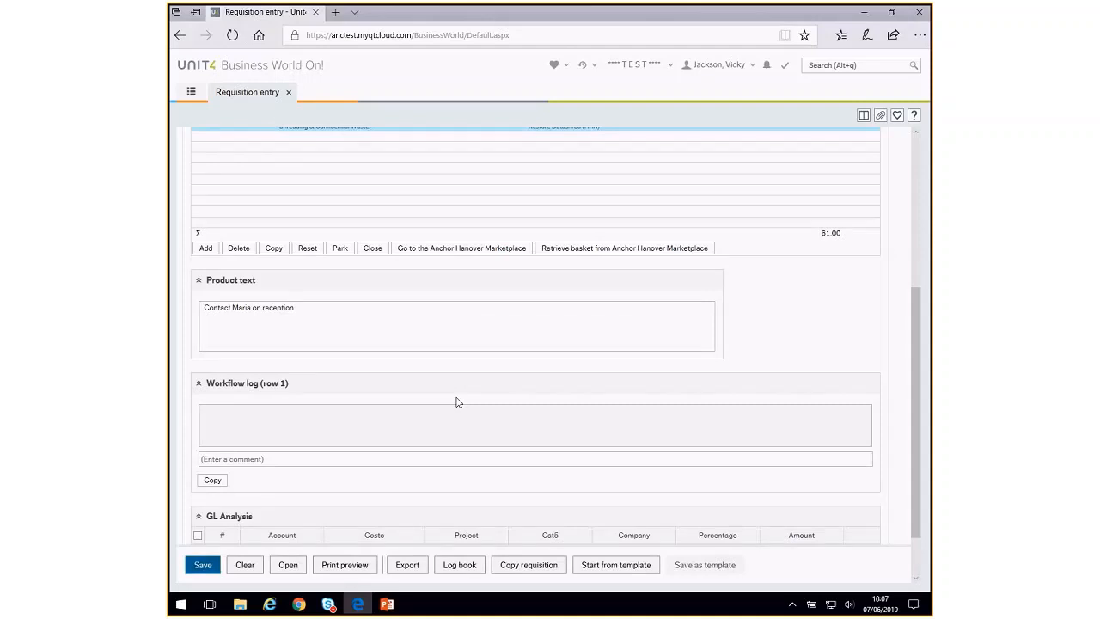
# Close the saved requisition and open a new blank requisition entry.
pyautogui.scroll(3, 457, 402)
pyautogui.scroll(1, 457, 402)
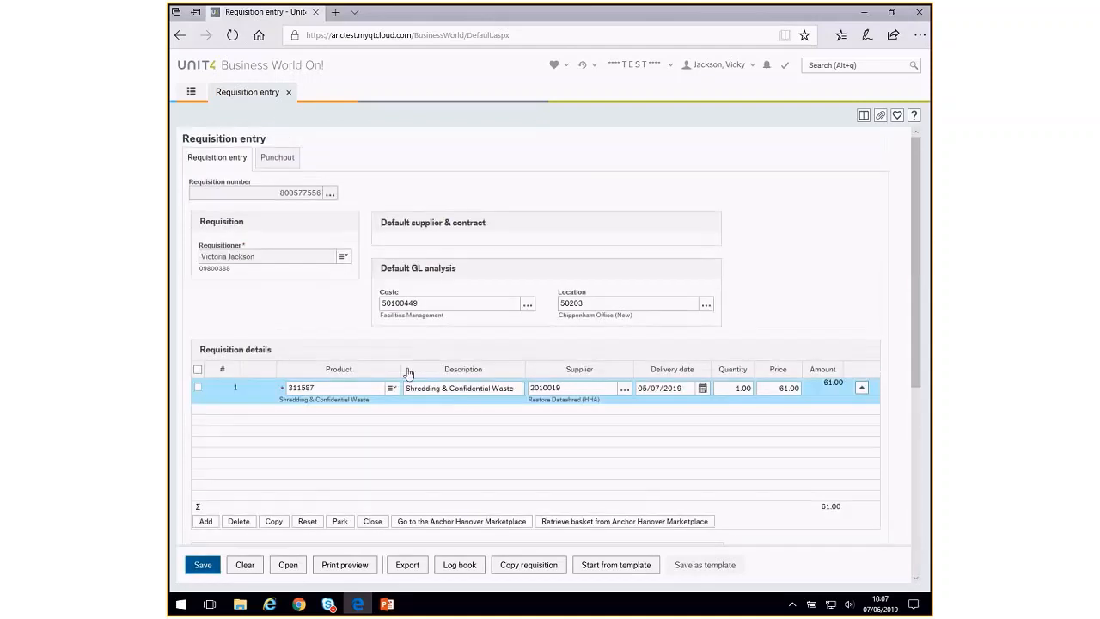
pyautogui.click(291, 93)
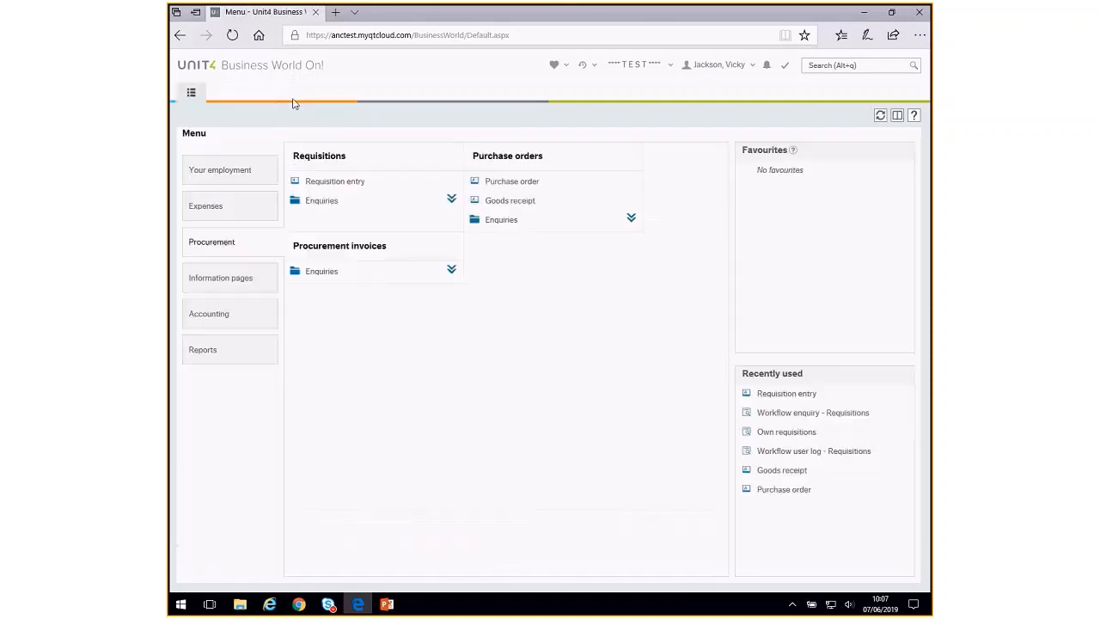
pyautogui.click(337, 183)
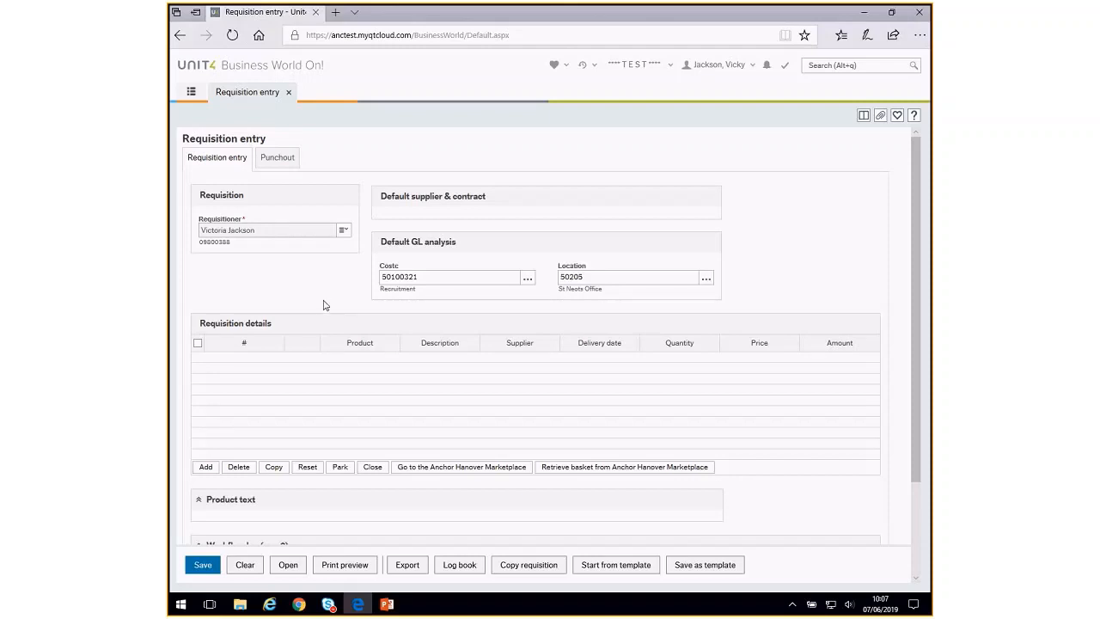
# Add a requisition line for product 319066, Window Cleaning, by searching for "windo".
pyautogui.click(207, 468)
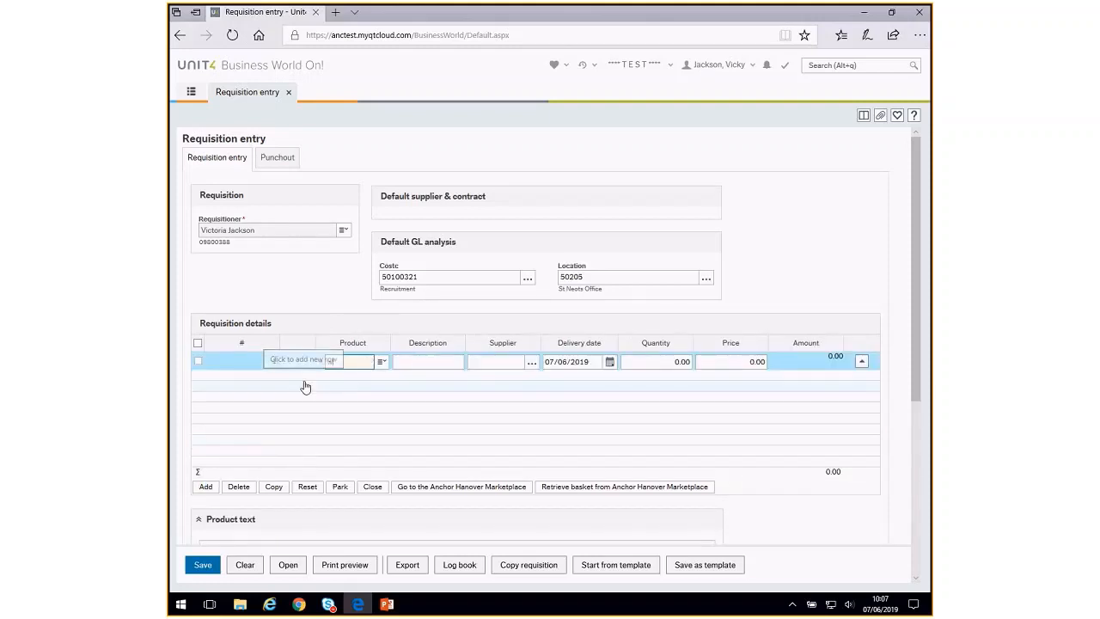
pyautogui.write('windo')
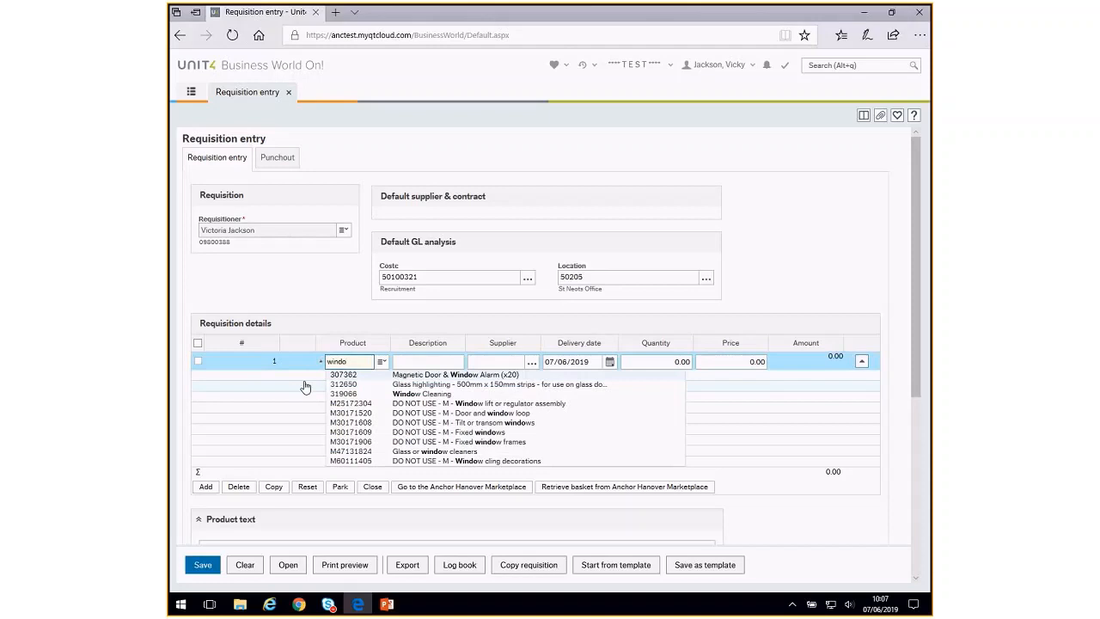
pyautogui.click(443, 393)
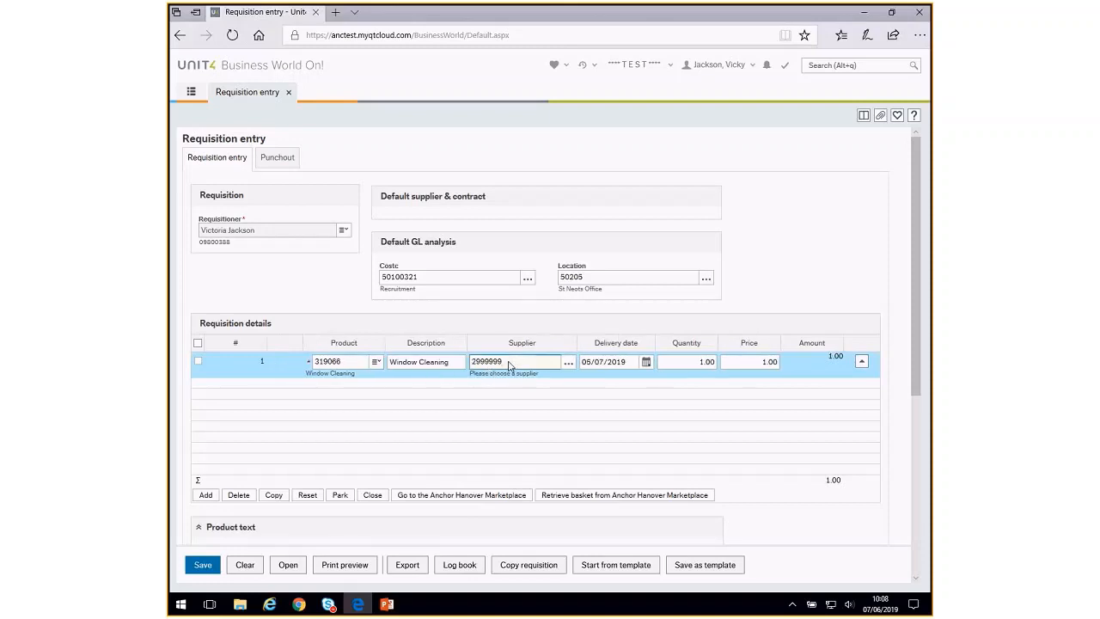
# Replace the window cleaning line's placeholder supplier with First Choice Marshalls, searching for "first".
pyautogui.press('BackSpace')
pyautogui.press('BackSpace')
pyautogui.press('BackSpace')
pyautogui.press('BackSpace')
pyautogui.press('BackSpace')
pyautogui.press('BackSpace')
pyautogui.press('BackSpace')
pyautogui.write('first')
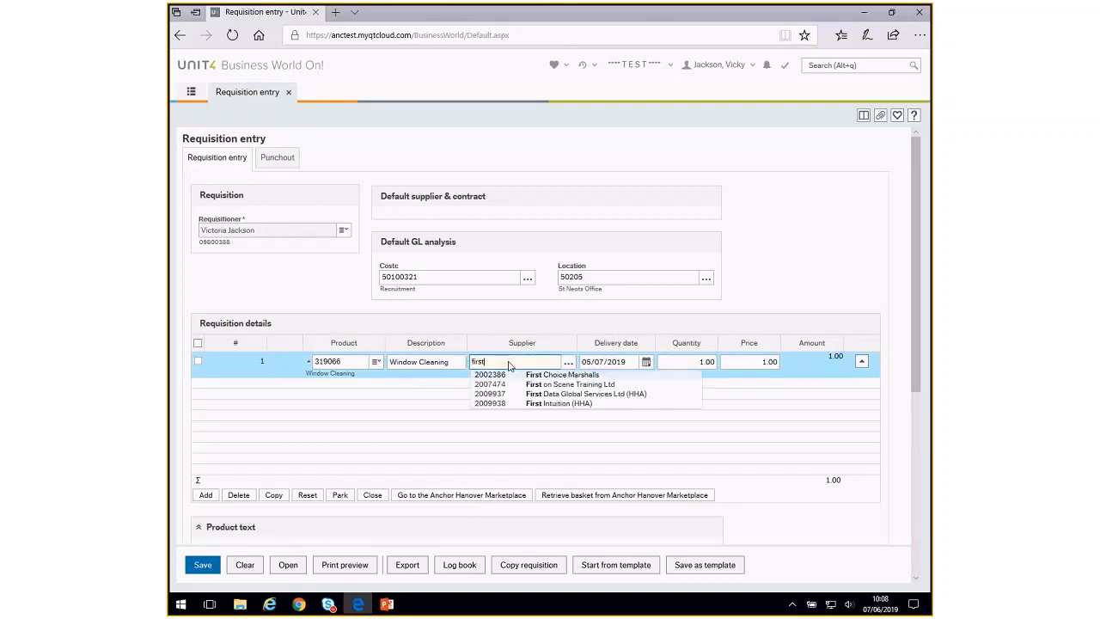
pyautogui.click(519, 373)
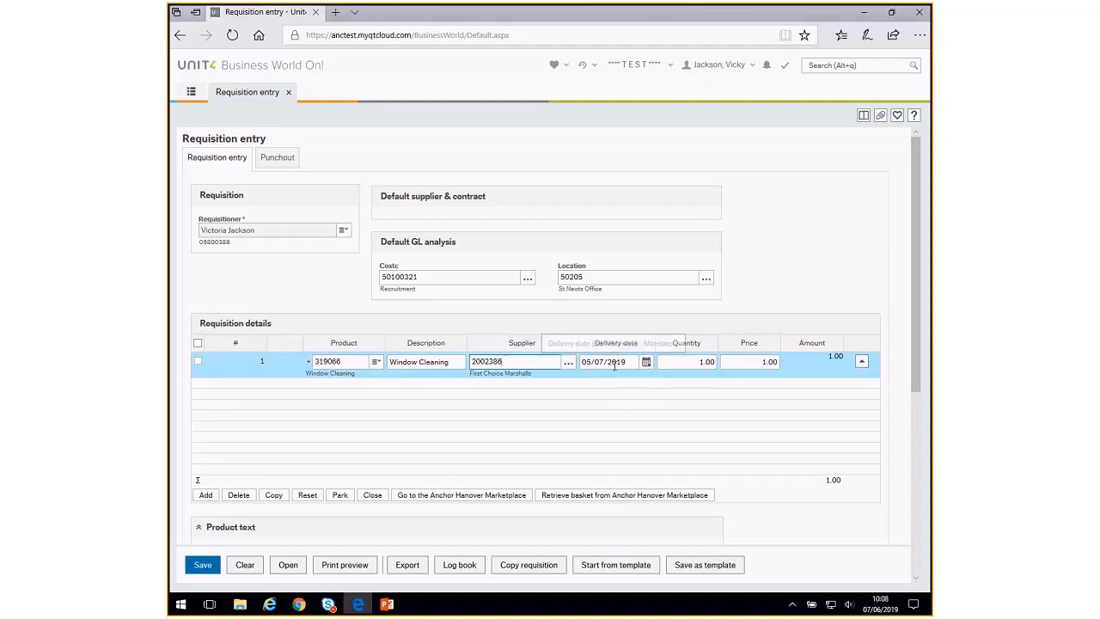
# Set the window cleaning line's delivery date to 03/07/2019.
pyautogui.click(646, 363)
pyautogui.click(651, 418)
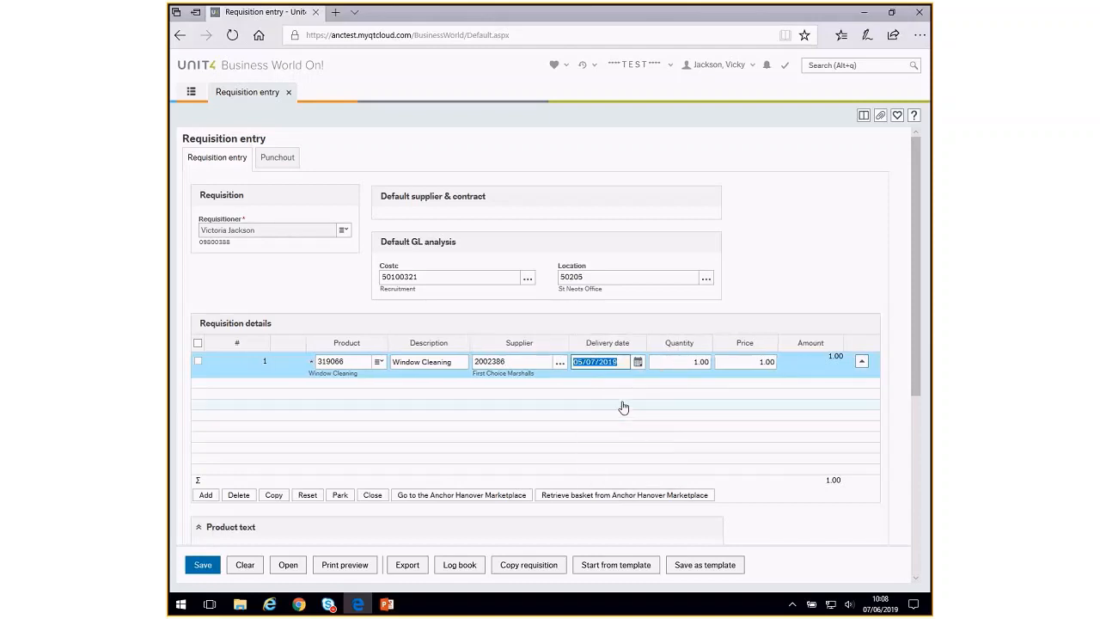
pyautogui.click(599, 362)
pyautogui.click(637, 362)
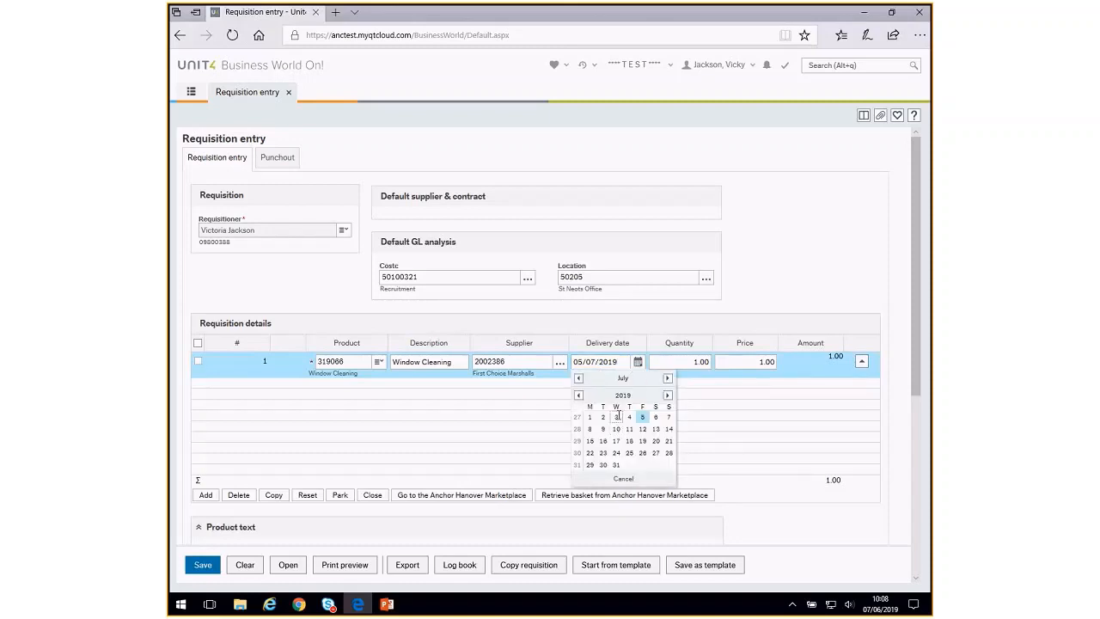
pyautogui.click(617, 416)
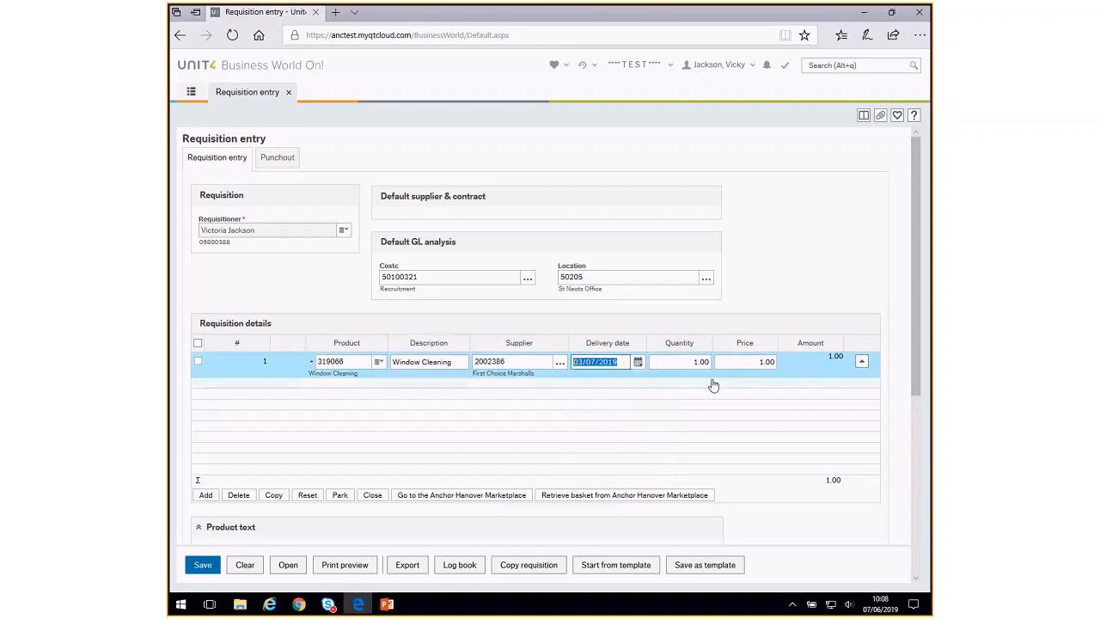
# Set the window cleaning line's price to 40.00 and duplicate the line within the requisition.
pyautogui.click(748, 365)
pyautogui.write('40')
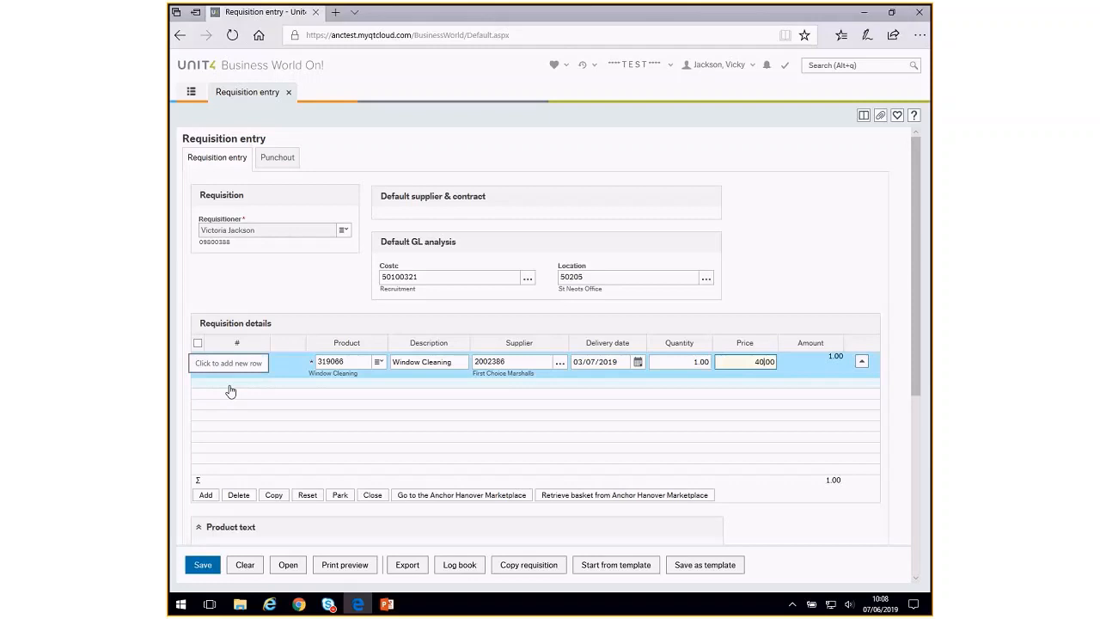
pyautogui.click(198, 361)
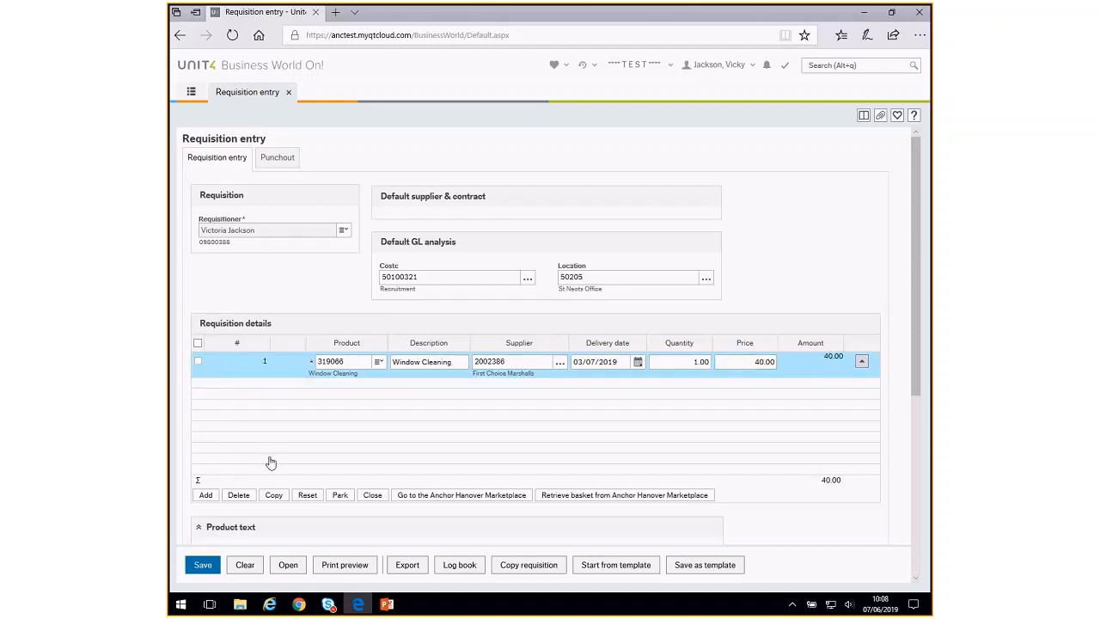
pyautogui.click(197, 361)
pyautogui.click(275, 495)
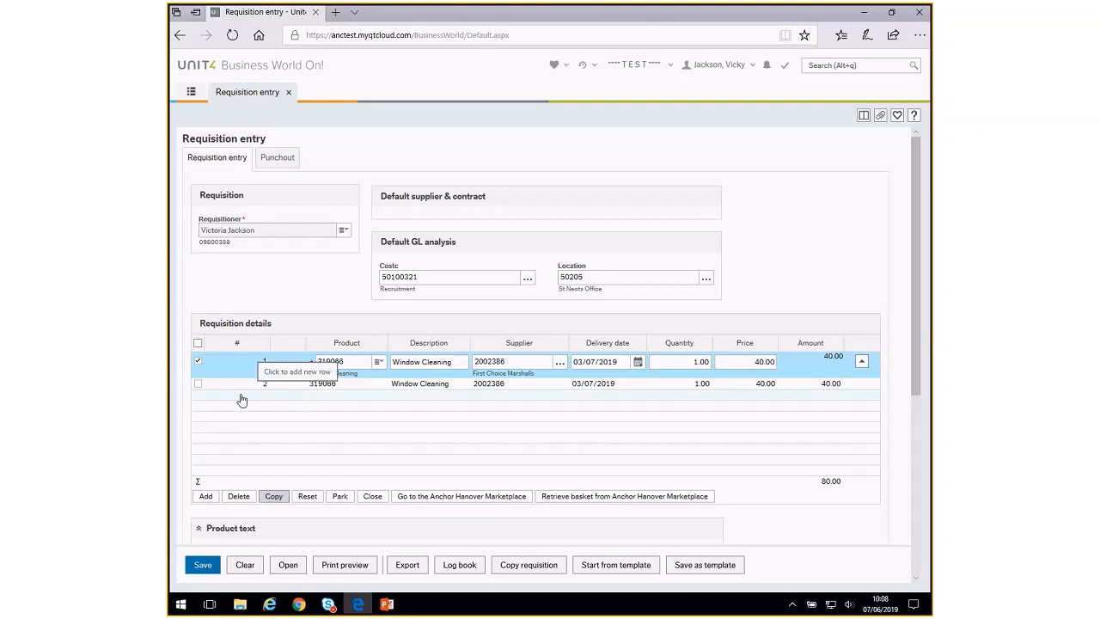
# Set the delivery date of the copied window cleaning line to 07/08/2019.
pyautogui.click(197, 383)
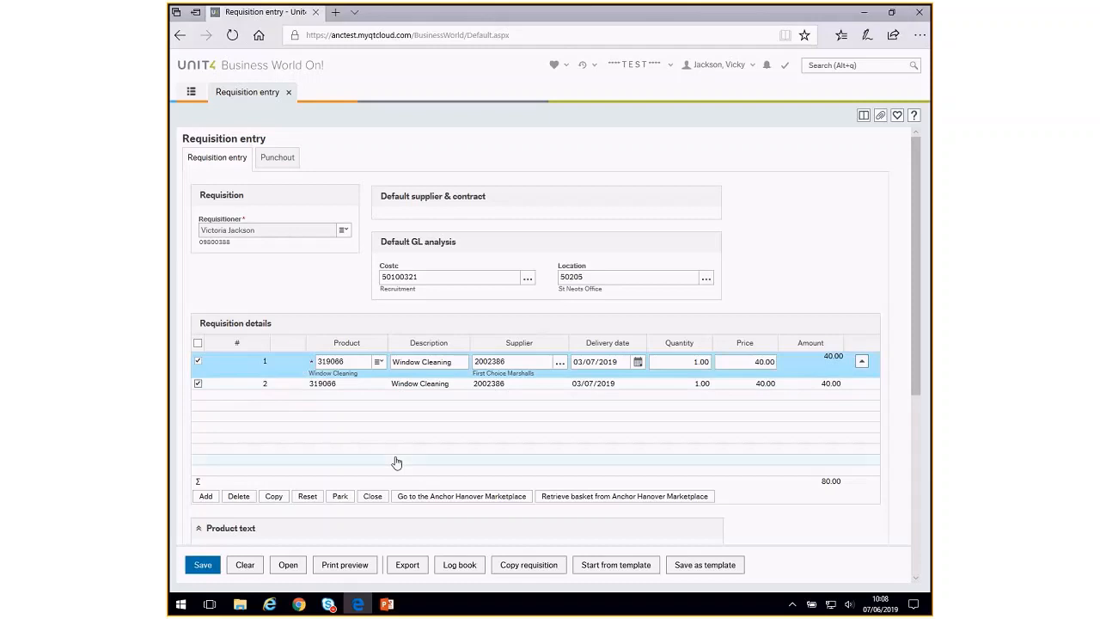
pyautogui.click(594, 385)
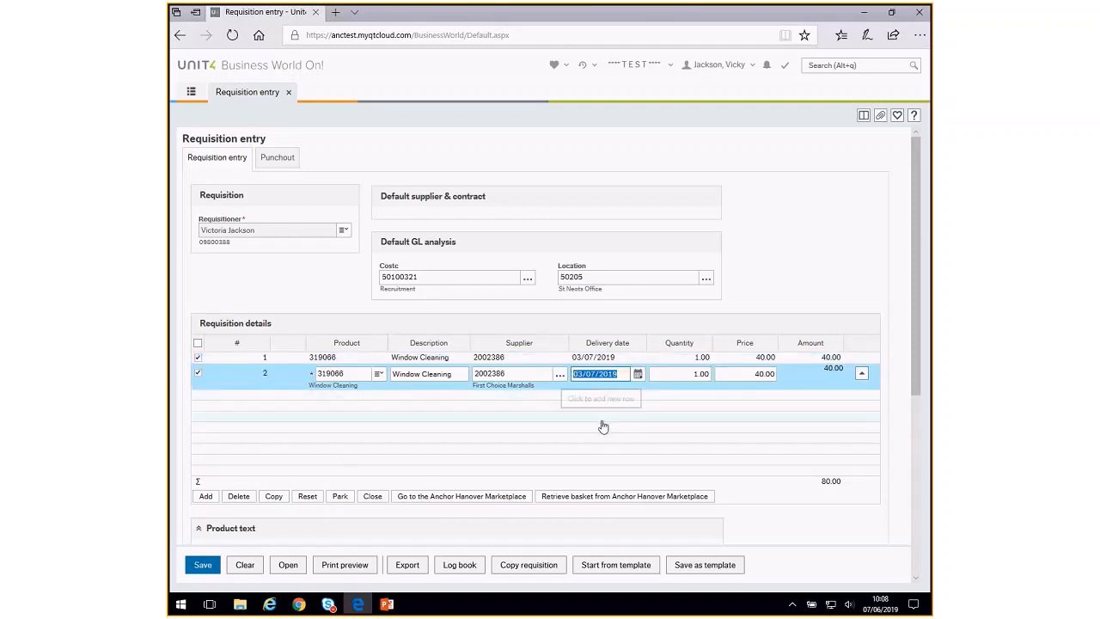
pyautogui.click(638, 374)
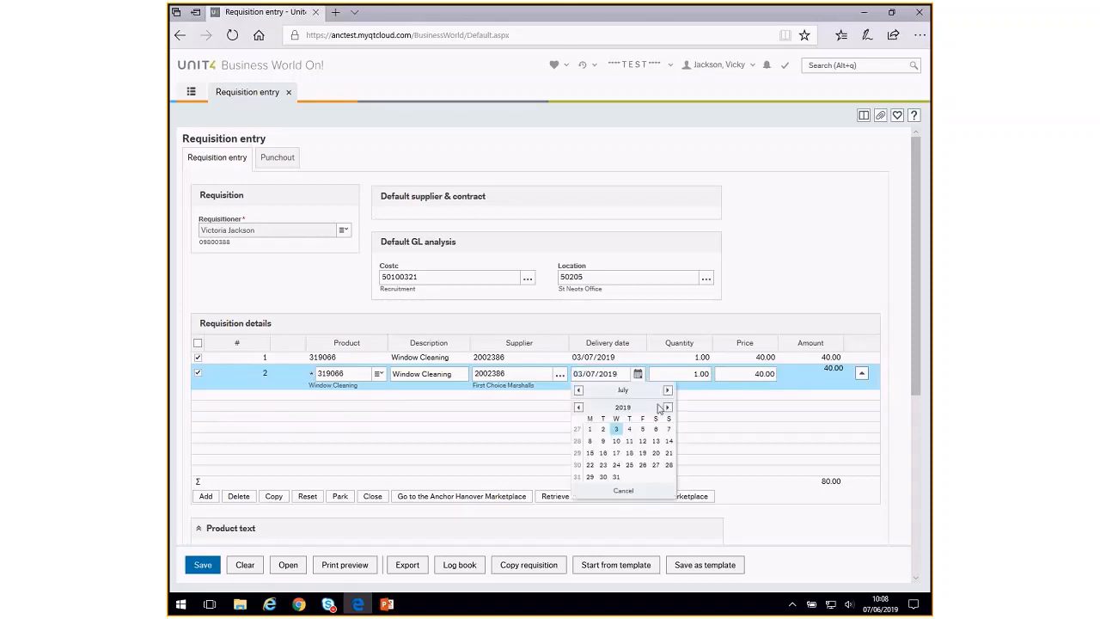
pyautogui.click(668, 391)
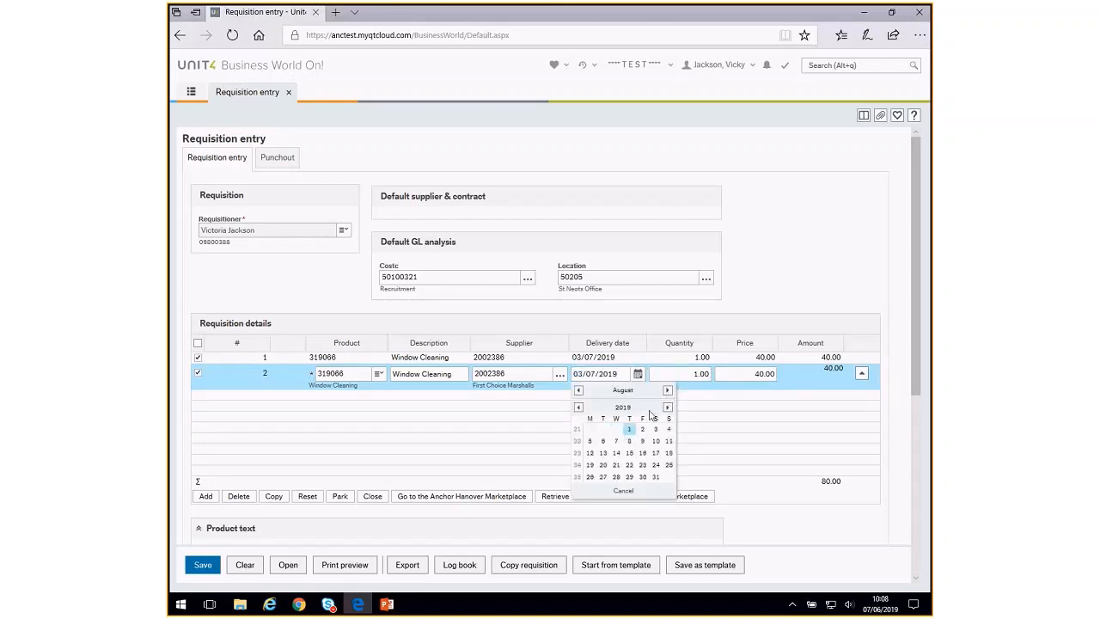
pyautogui.click(616, 441)
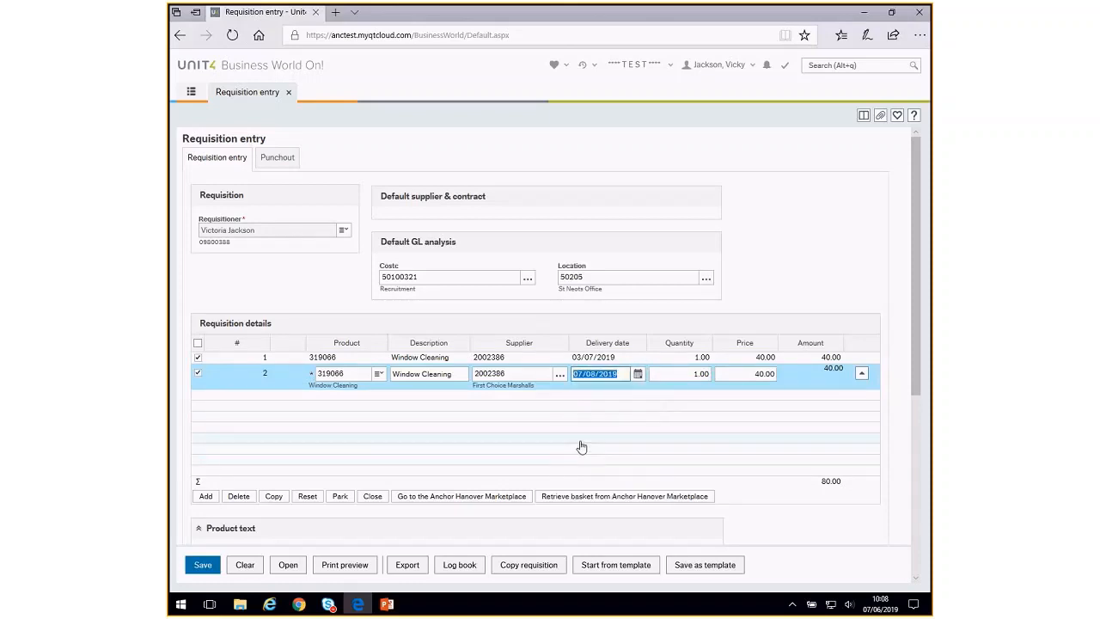
pyautogui.press('Tab')
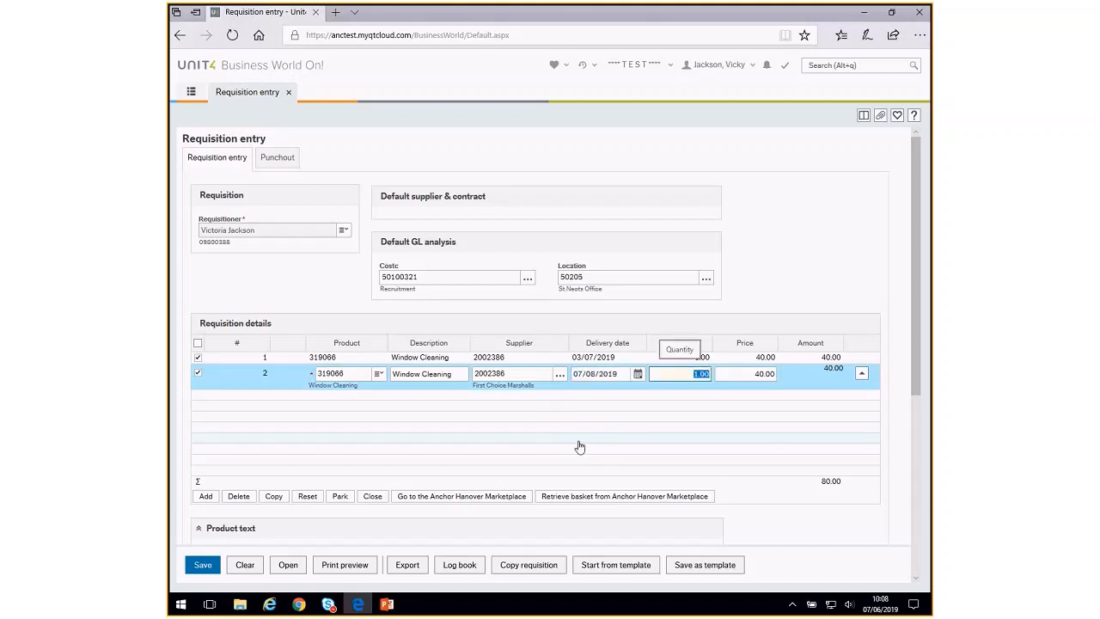
# Enter "Alternate window frame cleaning" as the product text for the second window cleaning line.
pyautogui.scroll(-1, 579, 447)
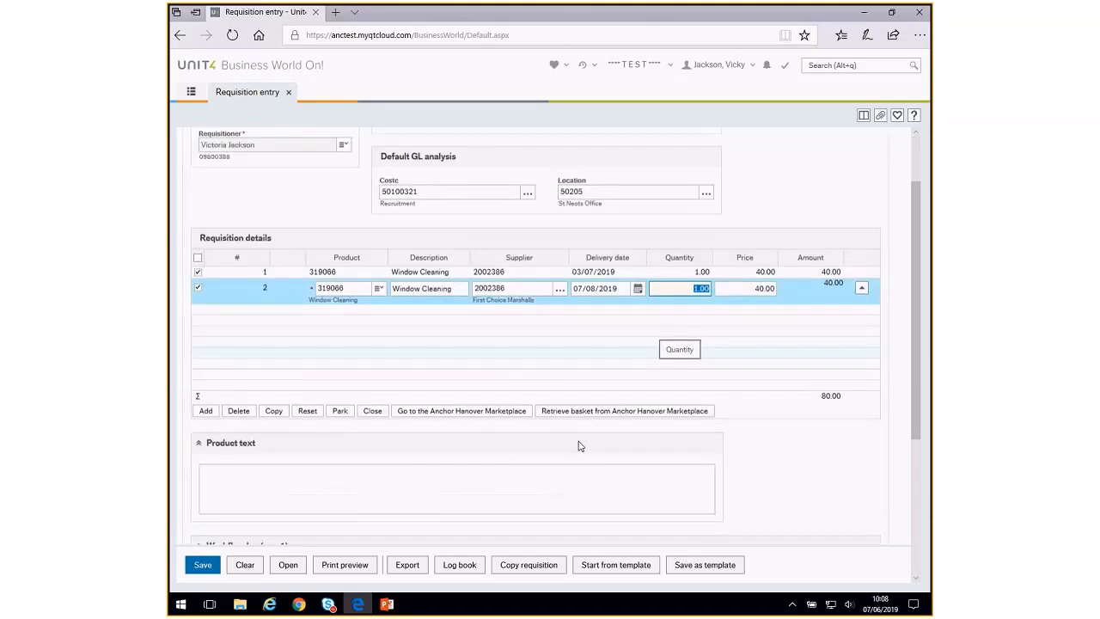
pyautogui.click(419, 487)
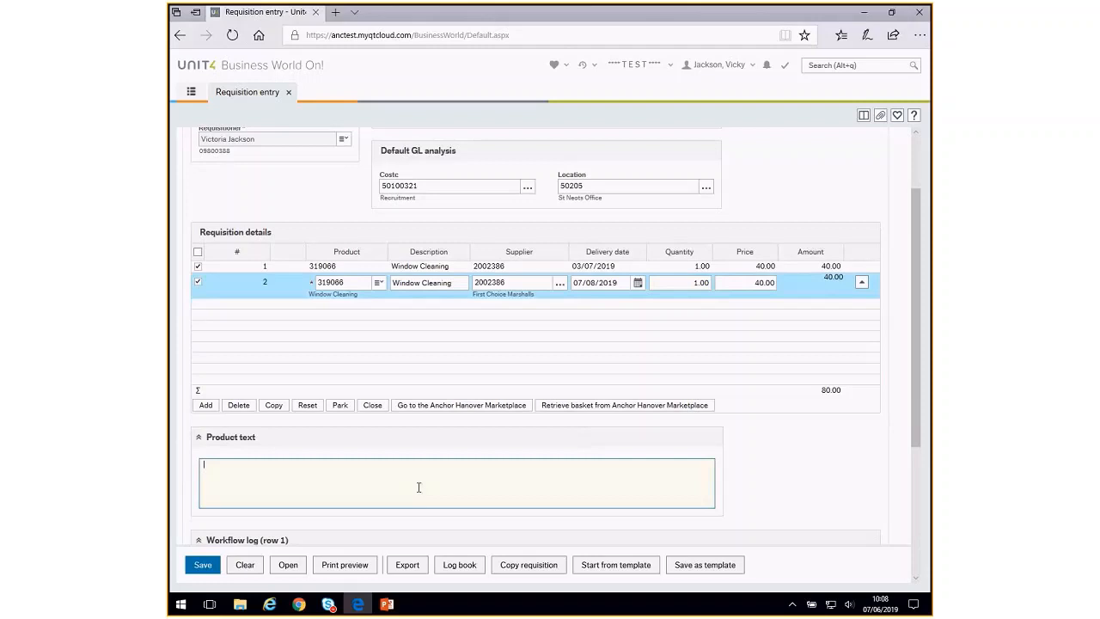
pyautogui.write('Alter')
pyautogui.write('native ')
pyautogui.write('windo')
pyautogui.write('w frame ')
pyautogui.write('cleaning')
pyautogui.click(235, 465)
pyautogui.press('BackSpace')
pyautogui.press('BackSpace')
pyautogui.write('a')
pyautogui.press('BackSpace')
# Save the window cleaning requisition and dismiss the confirmation message.
pyautogui.scroll(-2, 266, 464)
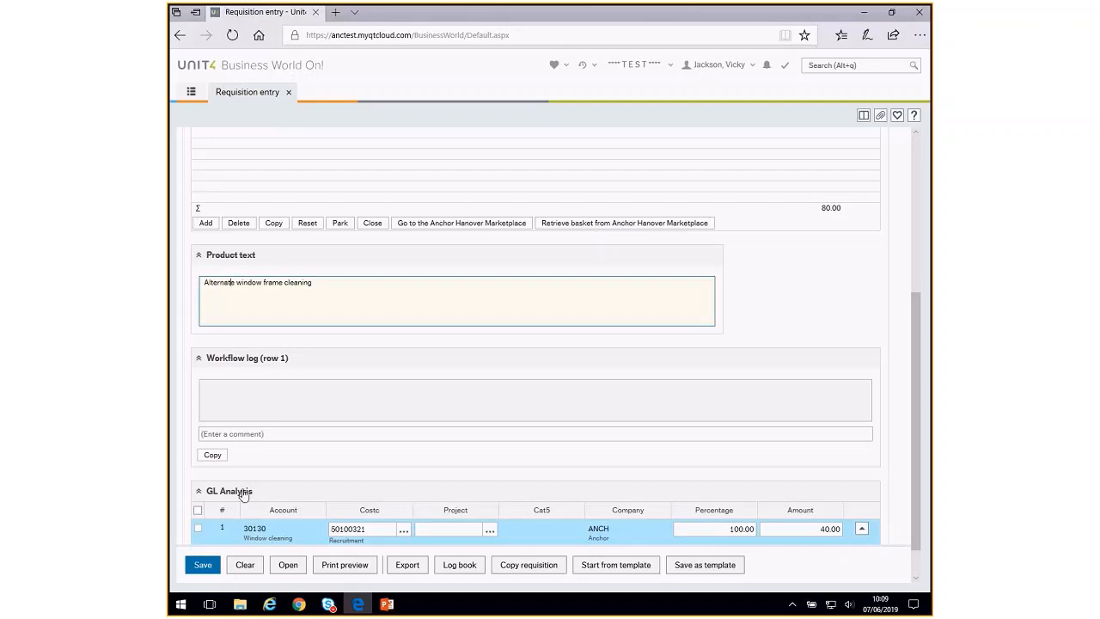
pyautogui.click(193, 569)
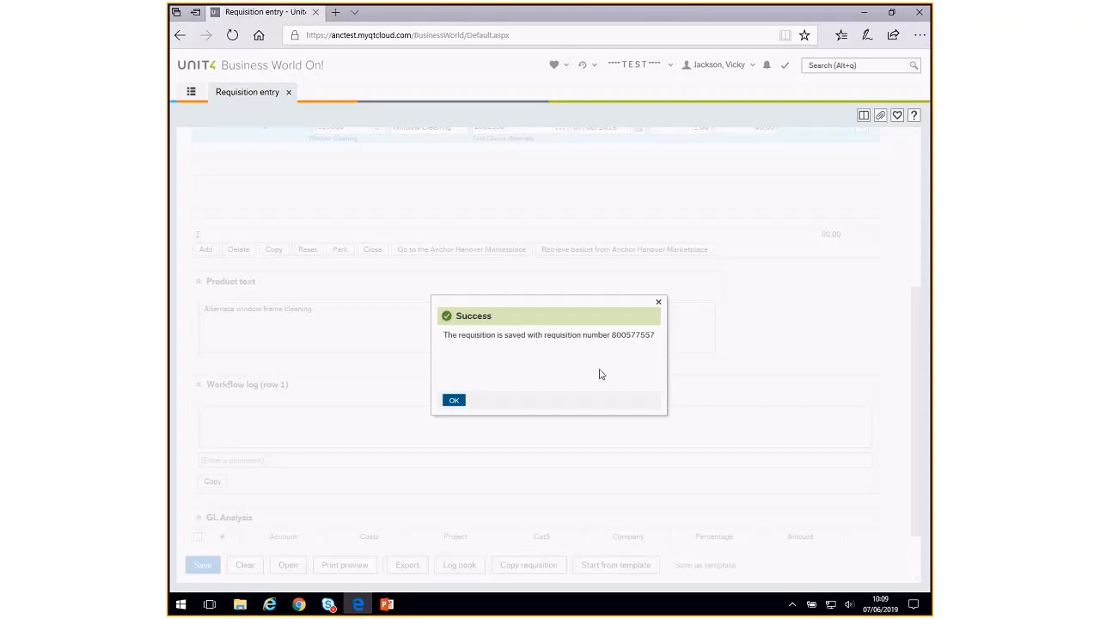
pyautogui.click(453, 400)
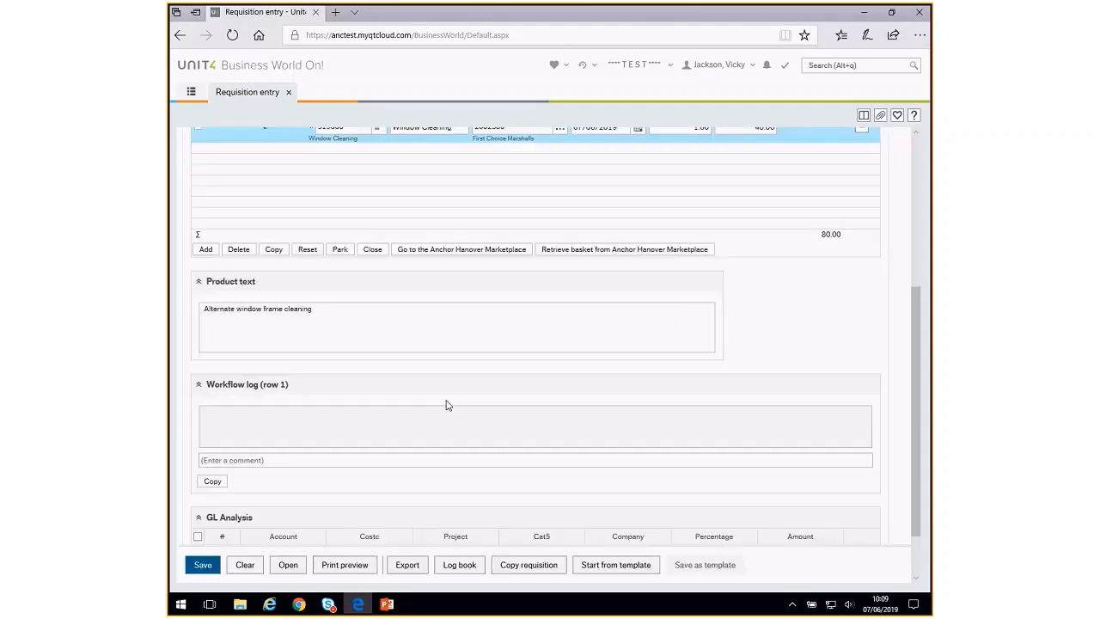